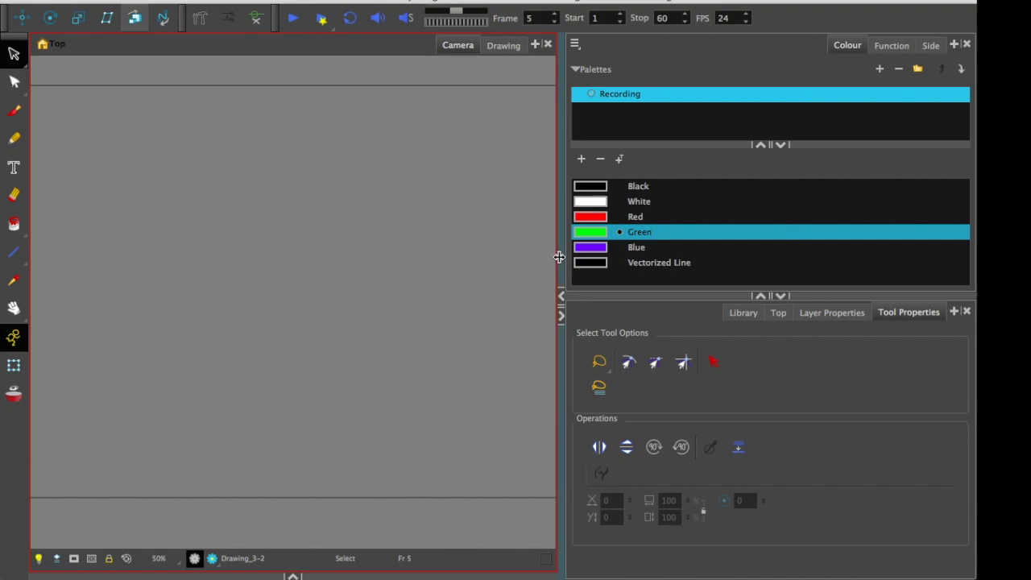
Enlarge the Timeline panel to list the Bone group with layers Drawing_1 through Drawing_4.
{"action": "left_click_drag", "start_coordinate": [472, 573], "coordinate": [414, 338]}
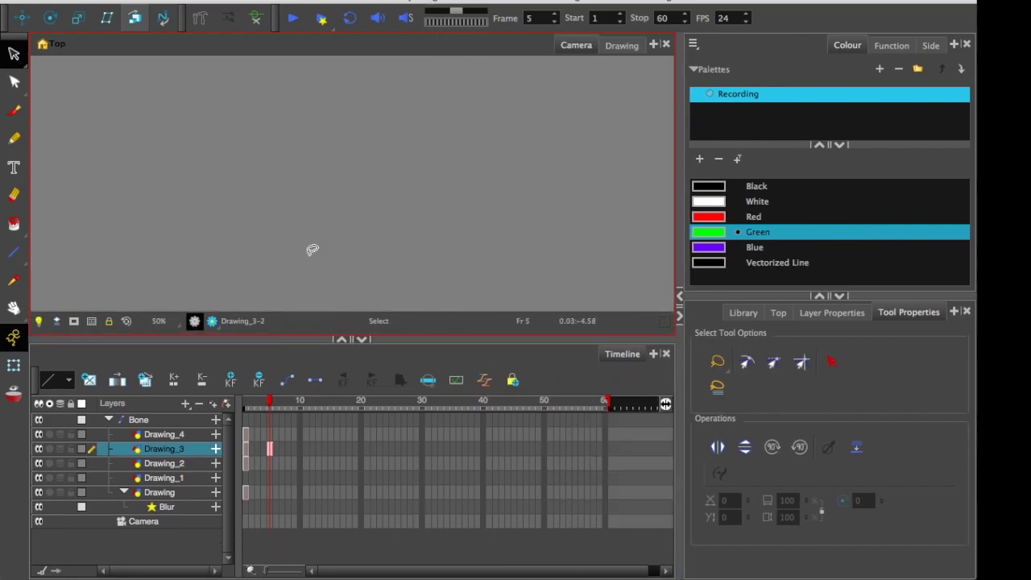
Zoom out, give the camera view more height, and set the Brush Maximum Size to 101.6.
{"action": "scroll", "coordinate": [270, 185], "scroll_direction": "down", "scroll_amount": 2}
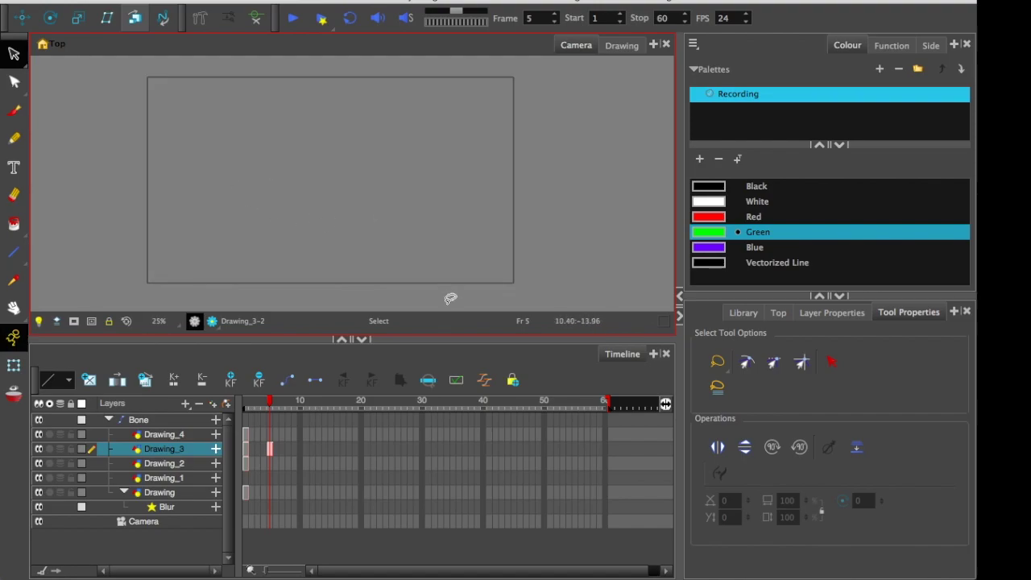
{"action": "left_click_drag", "start_coordinate": [444, 338], "coordinate": [442, 382]}
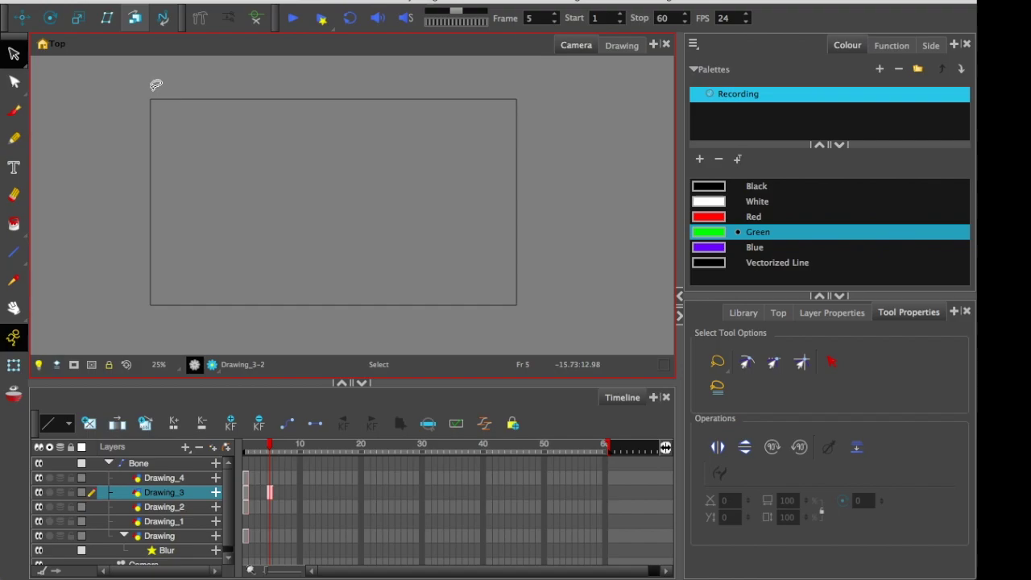
{"action": "left_click", "coordinate": [13, 110]}
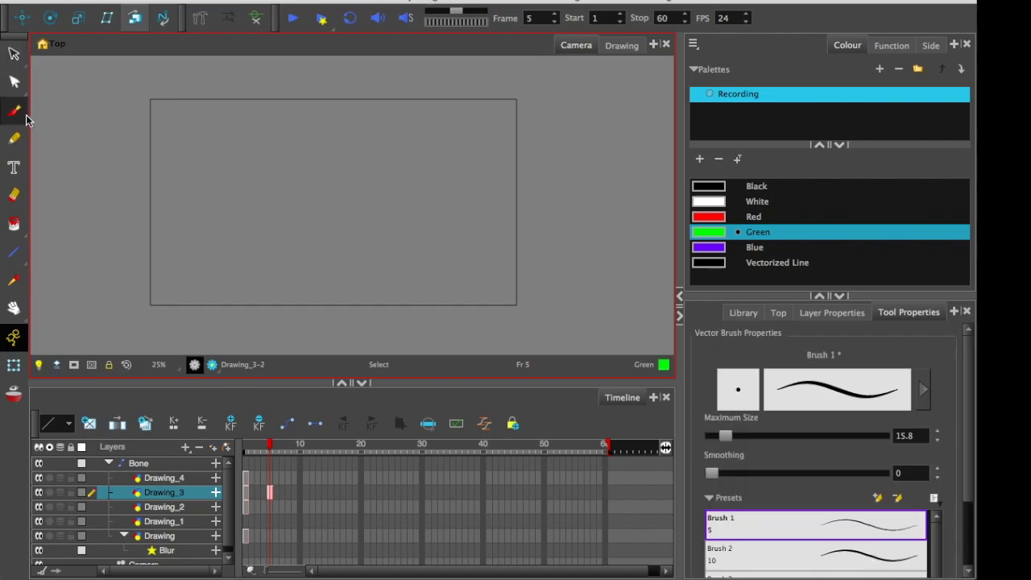
{"action": "left_click_drag", "start_coordinate": [727, 438], "coordinate": [798, 435]}
Paint thick green scribbles, loops and sweeps across and beyond the camera frame on Drawing_3.
{"action": "left_click_drag", "start_coordinate": [403, 76], "coordinate": [553, 234]}
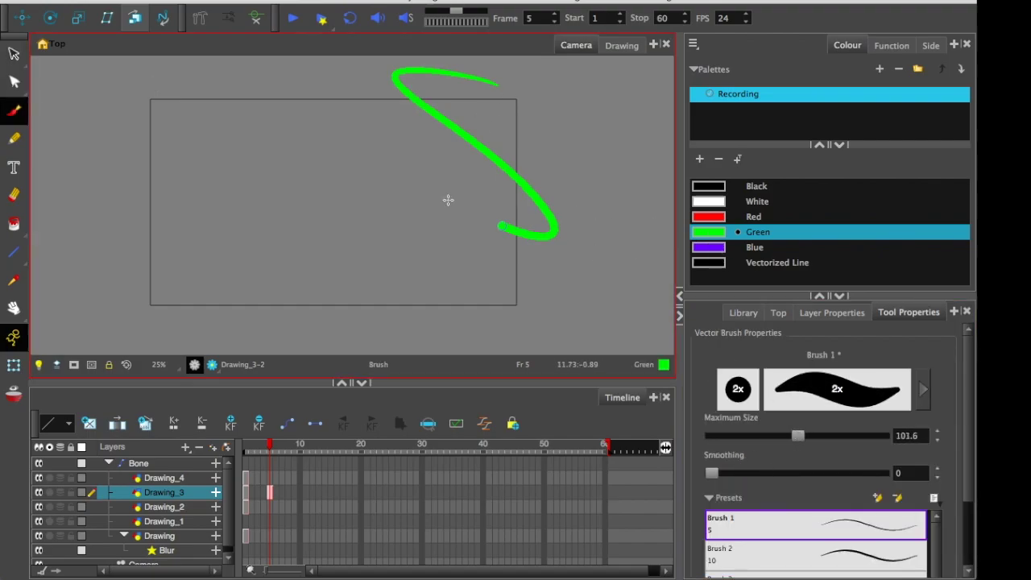
{"action": "mouse_move", "coordinate": [448, 201]}
{"action": "left_mouse_down"}
{"action": "mouse_move", "coordinate": [306, 301]}
{"action": "mouse_move", "coordinate": [232, 170]}
{"action": "mouse_move", "coordinate": [73, 237]}
{"action": "mouse_move", "coordinate": [76, 278]}
{"action": "left_mouse_up"}
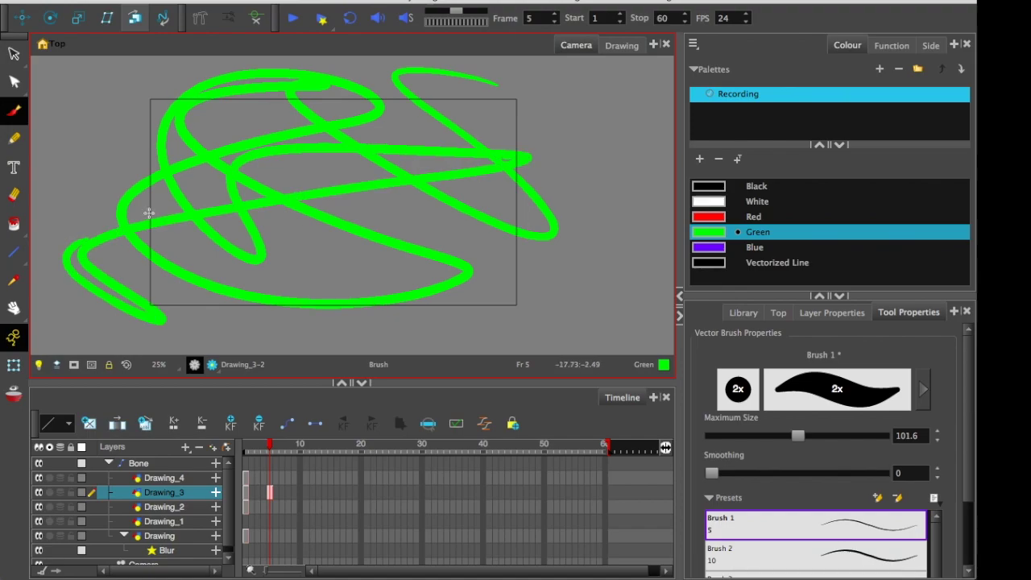
{"action": "key", "text": "2"}
{"action": "key", "text": "2"}
{"action": "mouse_move", "coordinate": [504, 177]}
{"action": "left_mouse_down"}
{"action": "mouse_move", "coordinate": [540, 192]}
{"action": "mouse_move", "coordinate": [623, 150]}
{"action": "mouse_move", "coordinate": [420, 257]}
{"action": "left_mouse_up"}
{"action": "mouse_move", "coordinate": [128, 145]}
{"action": "left_mouse_down"}
{"action": "mouse_move", "coordinate": [226, 156]}
{"action": "mouse_move", "coordinate": [366, 120]}
{"action": "left_mouse_up"}
{"action": "mouse_move", "coordinate": [468, 85]}
{"action": "left_mouse_down"}
{"action": "mouse_move", "coordinate": [585, 172]}
{"action": "mouse_move", "coordinate": [31, 291]}
{"action": "left_mouse_up"}
{"action": "key", "text": "1"}
{"action": "scroll", "coordinate": [306, 322], "scroll_direction": "up", "scroll_amount": 1}
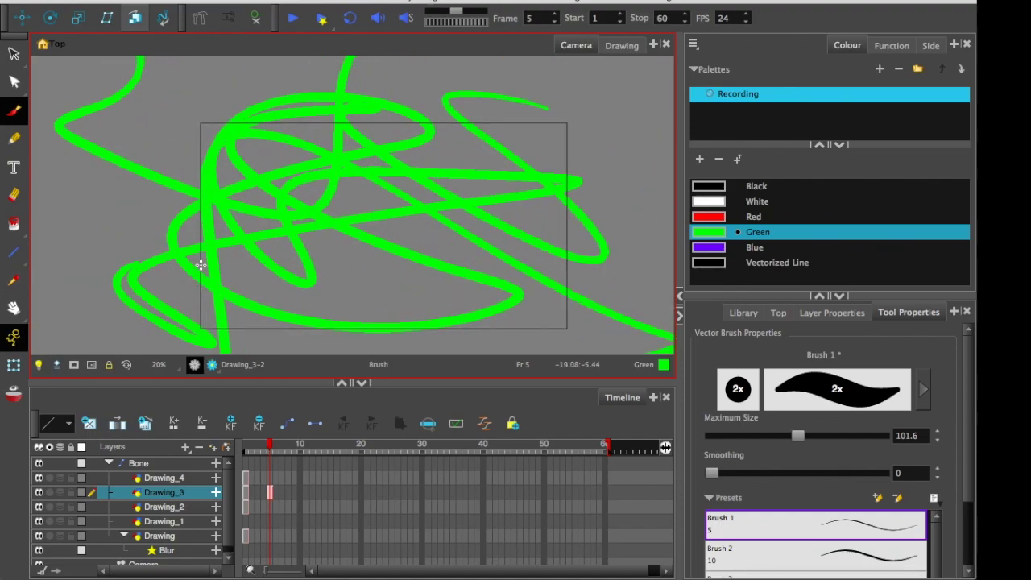
{"action": "scroll", "coordinate": [306, 322], "scroll_direction": "down", "scroll_amount": 1}
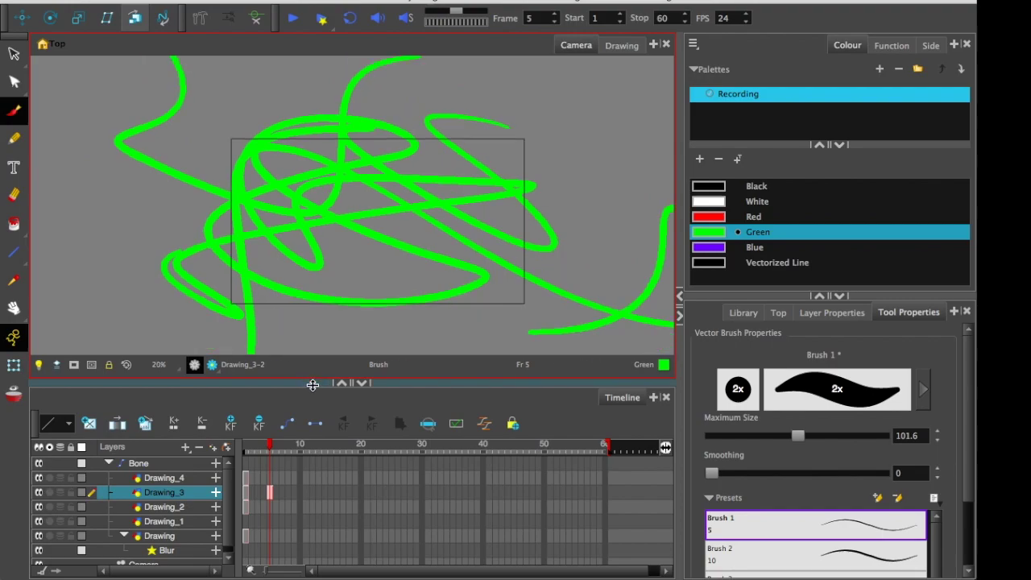
{"action": "left_click_drag", "start_coordinate": [312, 385], "coordinate": [313, 456]}
{"action": "key", "text": "1"}
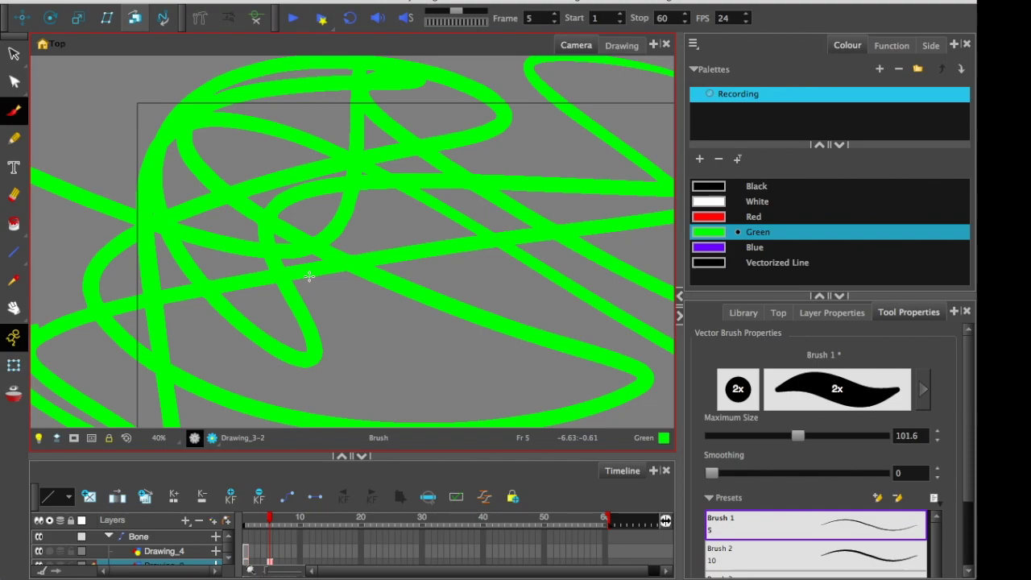
{"action": "left_click", "coordinate": [194, 439]}
Turn on Render Preview and zoom in and out to inspect the green strokes on black.
{"action": "left_click", "coordinate": [211, 437]}
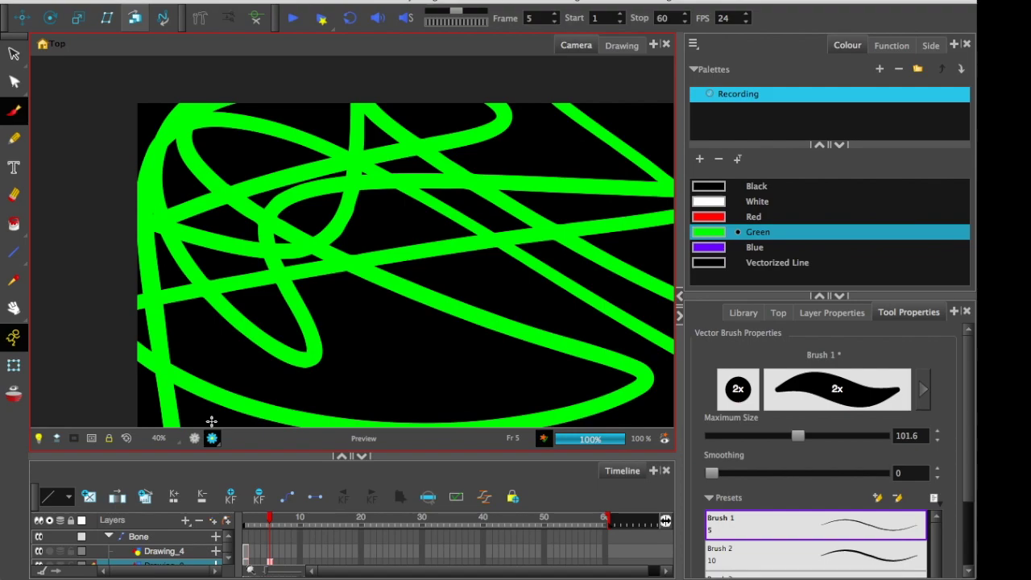
{"action": "scroll", "coordinate": [375, 278], "scroll_direction": "down", "scroll_amount": 2}
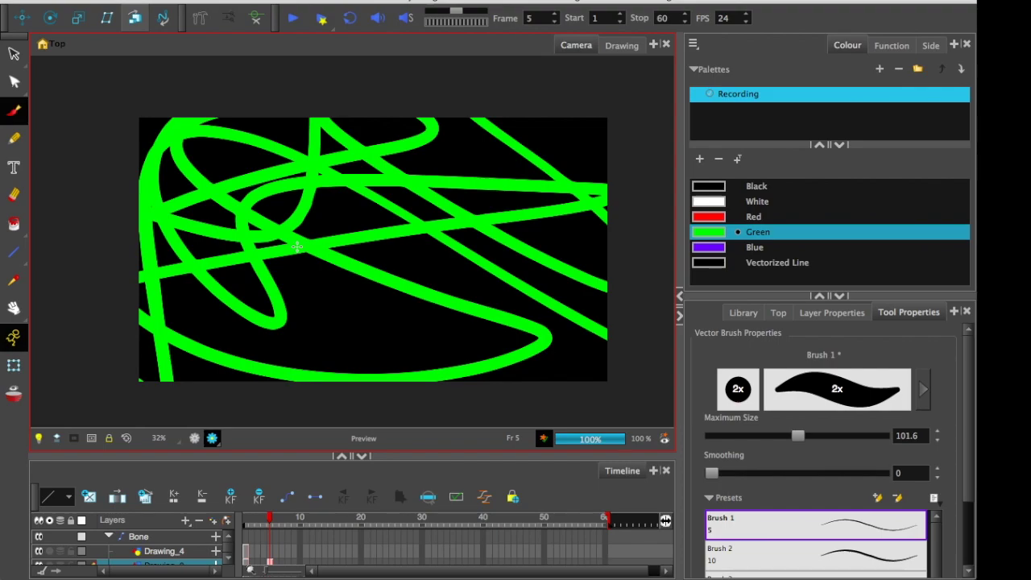
{"action": "scroll", "coordinate": [286, 183], "scroll_direction": "up", "scroll_amount": 2}
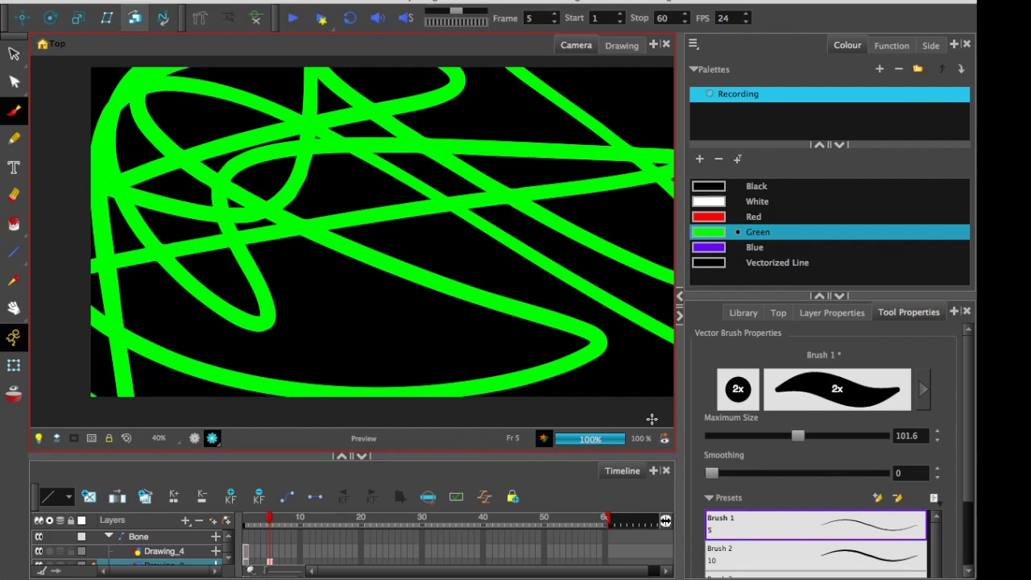
{"action": "scroll", "coordinate": [310, 230], "scroll_direction": "up", "scroll_amount": 10}
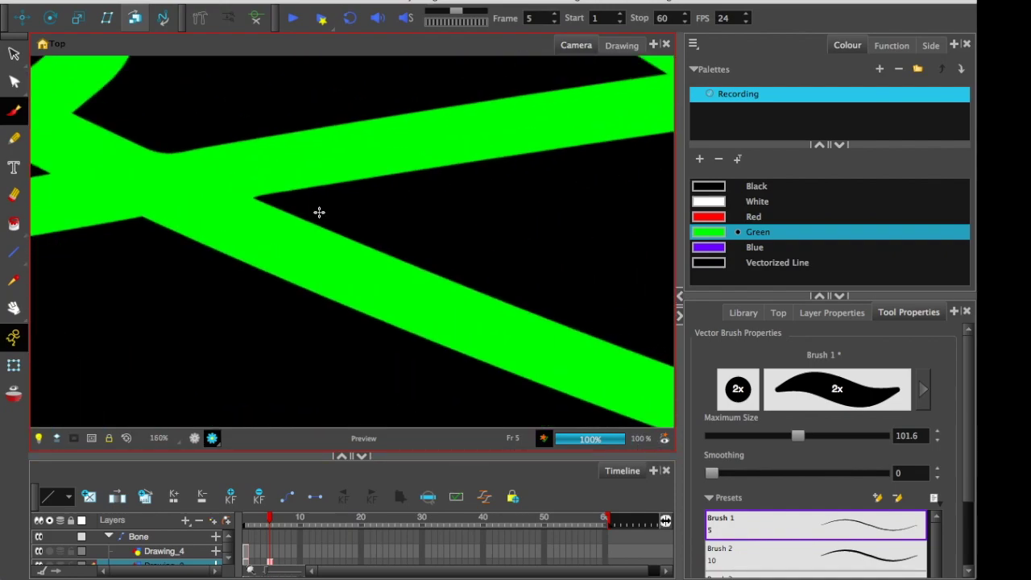
{"action": "scroll", "coordinate": [257, 209], "scroll_direction": "up", "scroll_amount": 2}
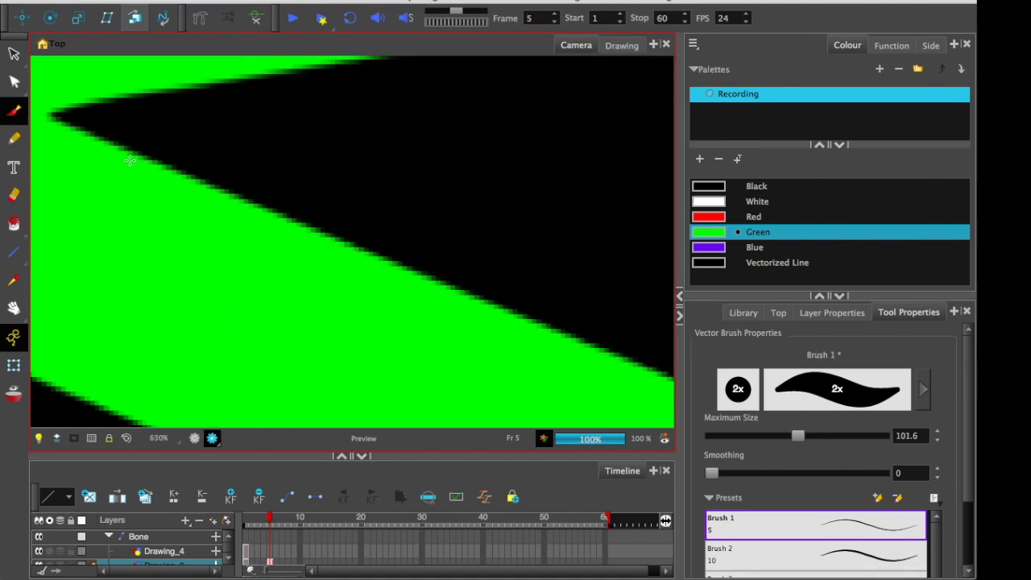
{"action": "scroll", "coordinate": [131, 162], "scroll_direction": "up", "scroll_amount": 2}
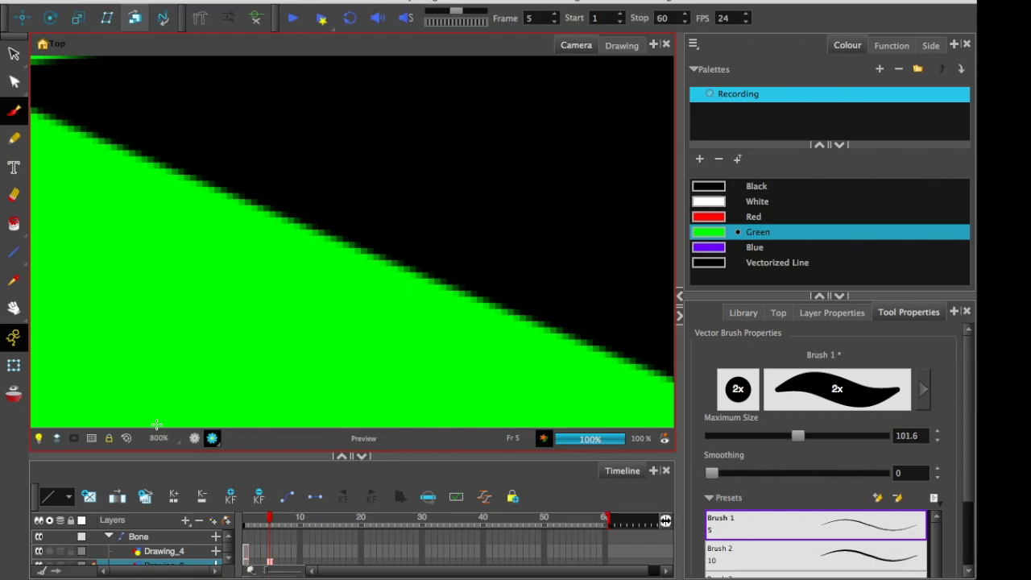
{"action": "scroll", "coordinate": [157, 425], "scroll_direction": "down", "scroll_amount": 8}
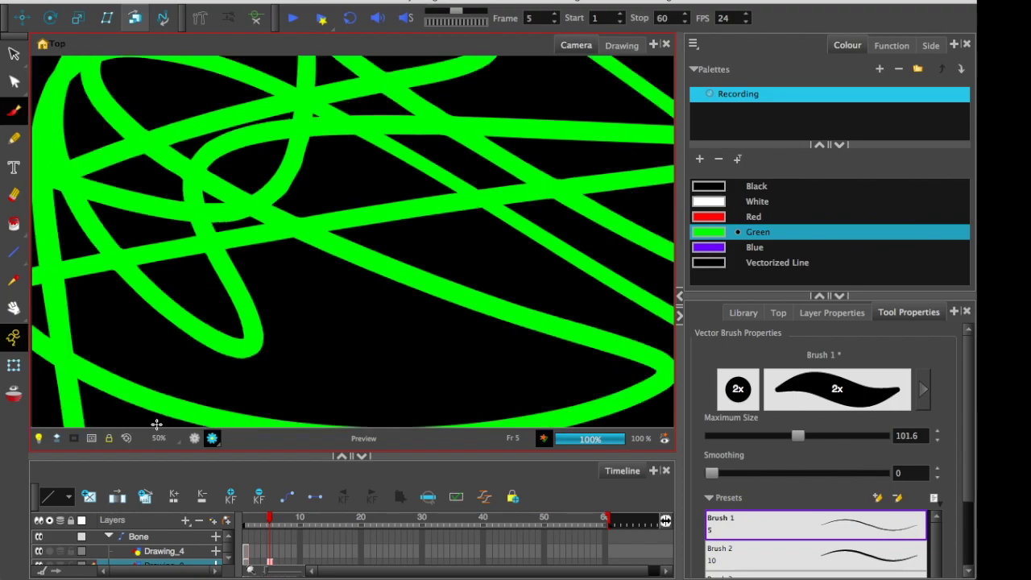
{"action": "scroll", "coordinate": [156, 425], "scroll_direction": "down", "scroll_amount": 2}
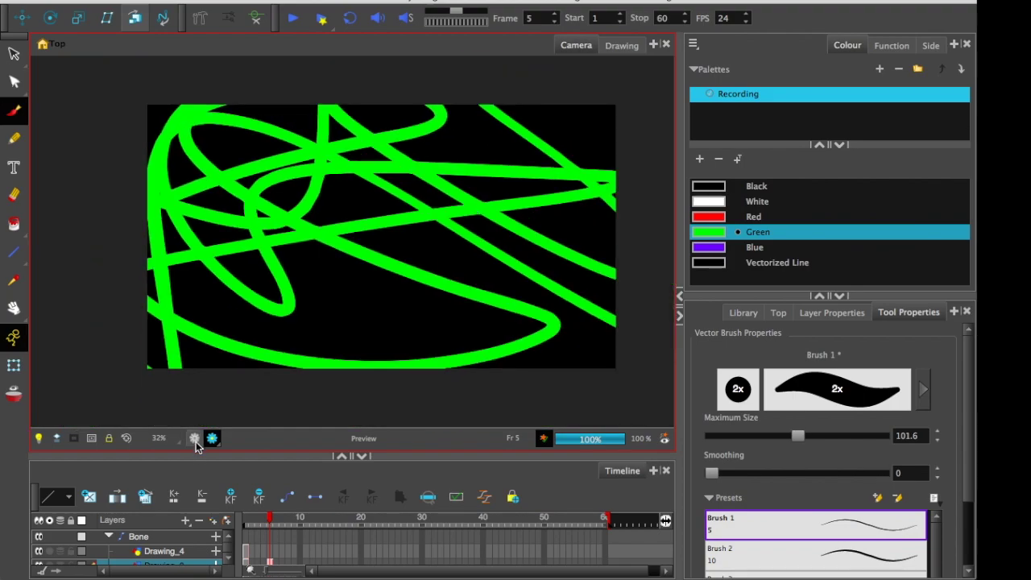
Turn off render preview and brush one long thin green stroke in the Drawing view, then return to Camera view with more timeline room.
{"action": "left_click", "coordinate": [194, 437]}
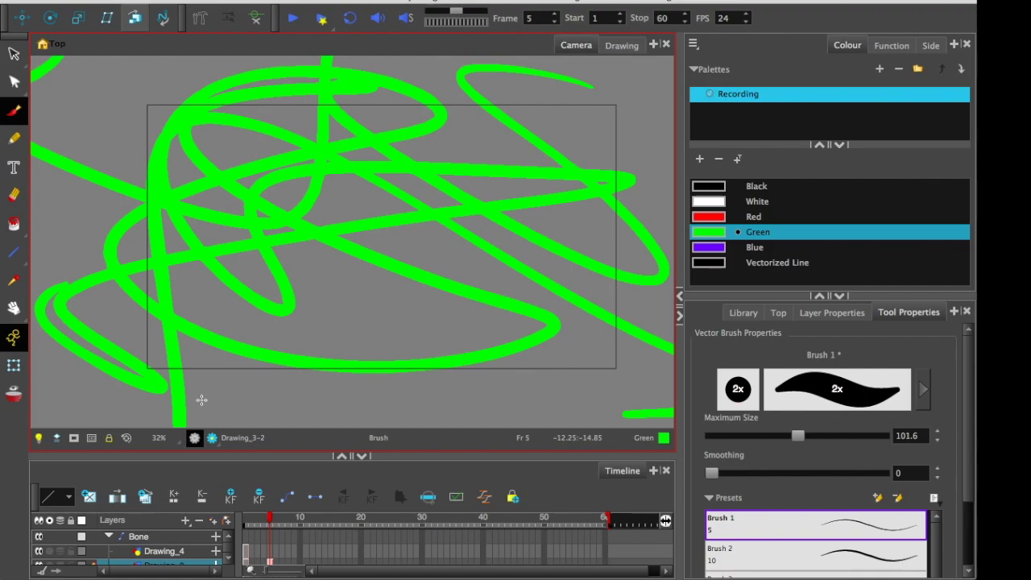
{"action": "left_click", "coordinate": [620, 46]}
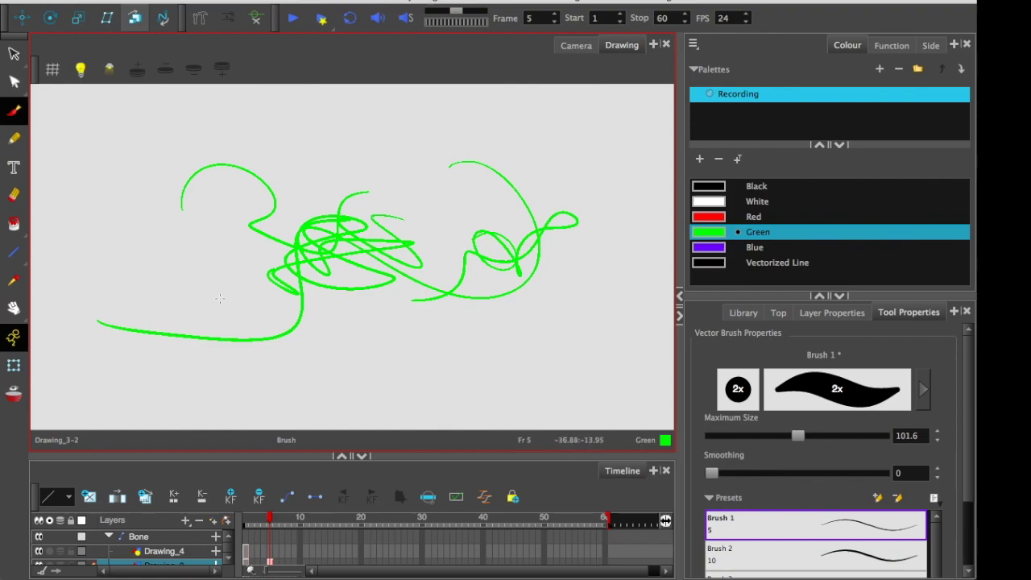
{"action": "mouse_move", "coordinate": [268, 274]}
{"action": "left_mouse_down"}
{"action": "mouse_move", "coordinate": [145, 281]}
{"action": "mouse_move", "coordinate": [309, 222]}
{"action": "mouse_move", "coordinate": [306, 317]}
{"action": "mouse_move", "coordinate": [102, 276]}
{"action": "left_mouse_up"}
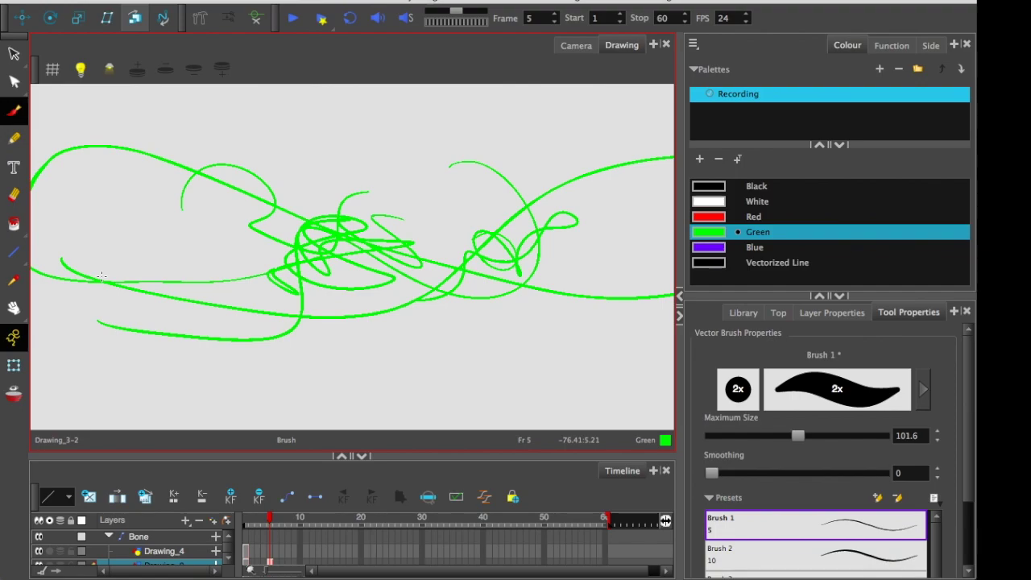
{"action": "left_click", "coordinate": [575, 46]}
{"action": "mouse_move", "coordinate": [460, 456]}
{"action": "left_mouse_down"}
{"action": "mouse_move", "coordinate": [455, 379]}
{"action": "mouse_move", "coordinate": [474, 331]}
{"action": "left_mouse_up"}
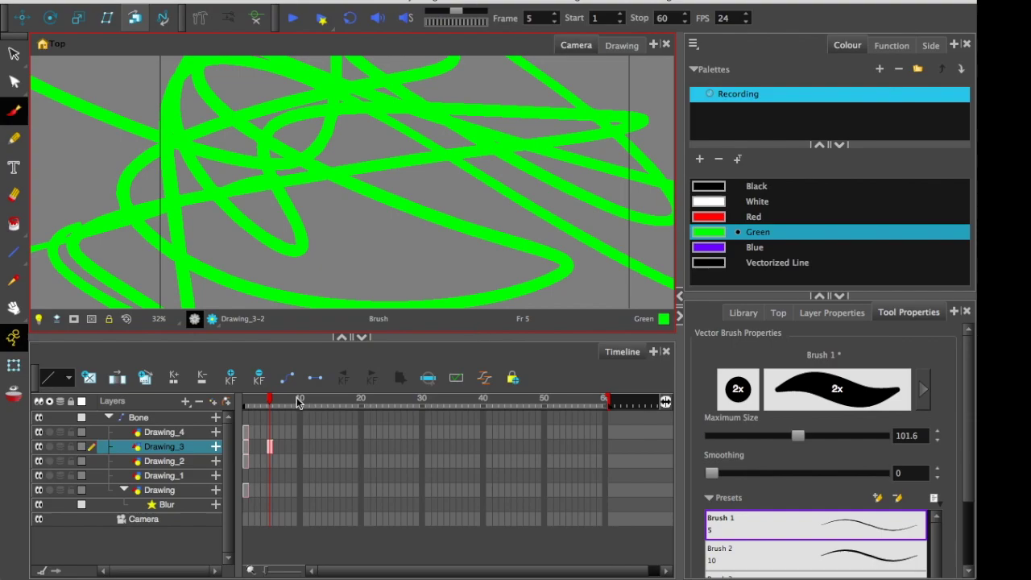
Select Drawing_4's frame-13 cell and paint a green numeral 1 there.
{"action": "mouse_move", "coordinate": [300, 400]}
{"action": "left_mouse_down"}
{"action": "mouse_move", "coordinate": [553, 428]}
{"action": "mouse_move", "coordinate": [606, 529]}
{"action": "left_mouse_up"}
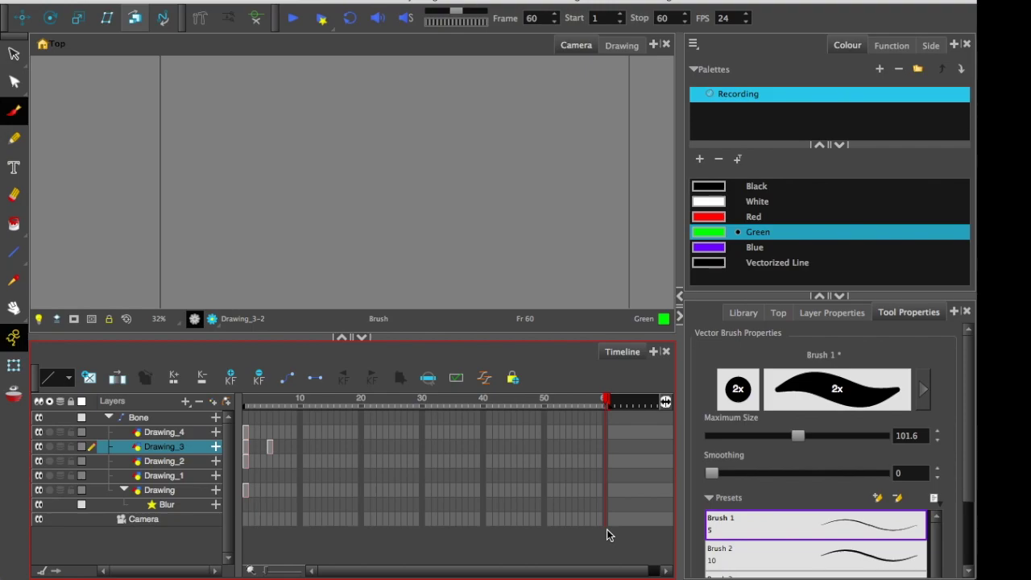
{"action": "left_click", "coordinate": [169, 464]}
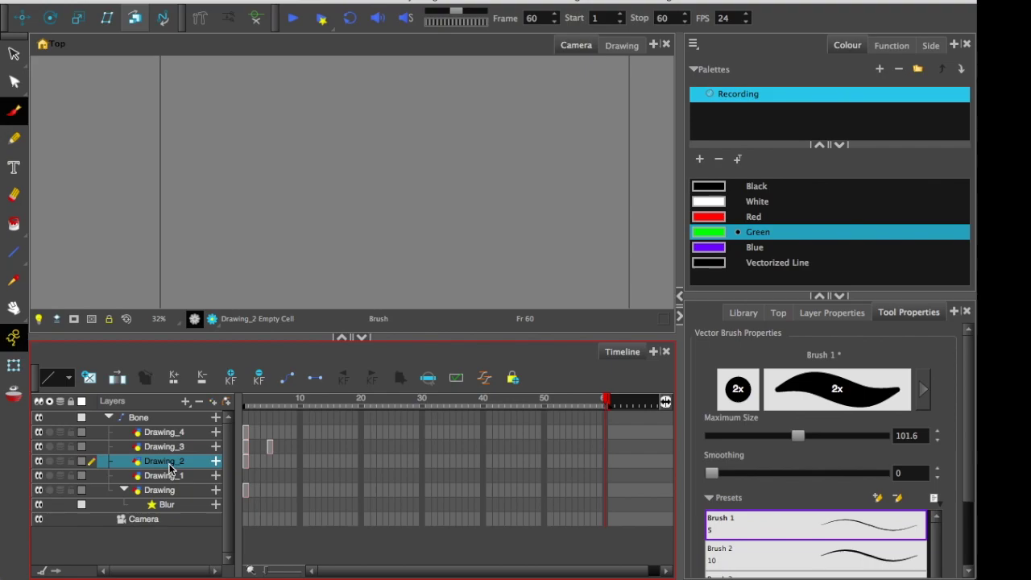
{"action": "left_click", "coordinate": [270, 402]}
{"action": "left_click", "coordinate": [247, 417]}
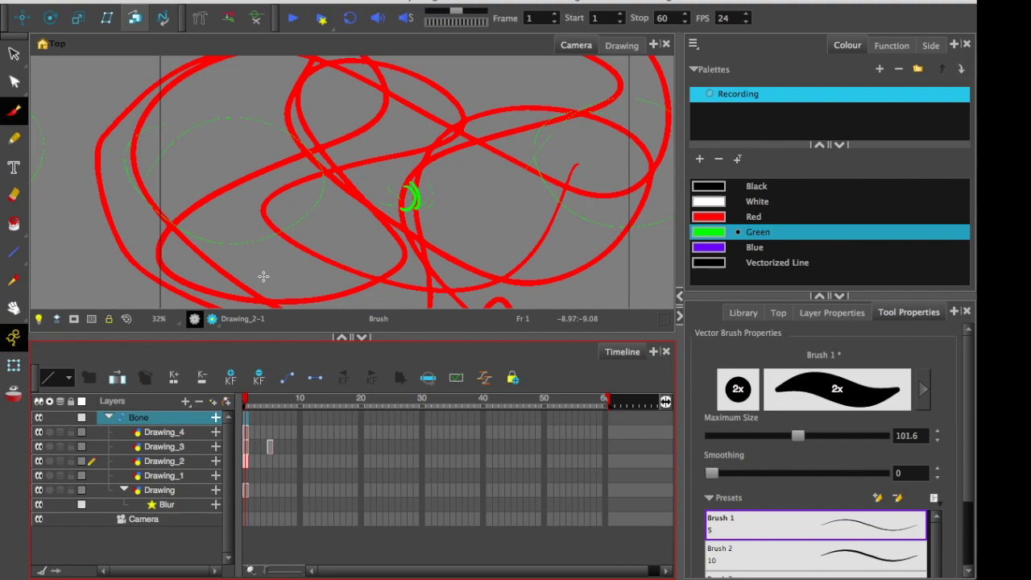
{"action": "left_click", "coordinate": [316, 419]}
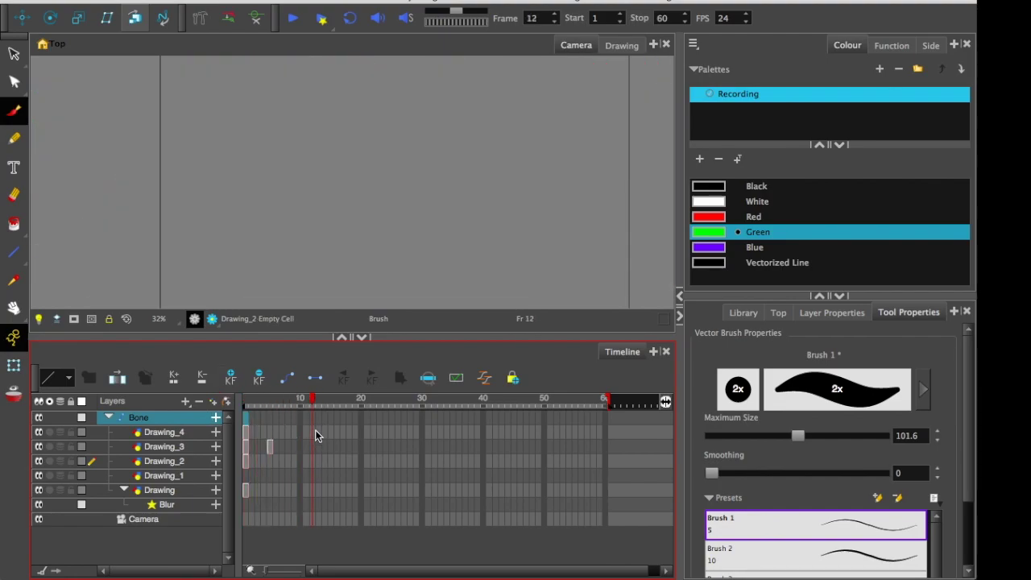
{"action": "left_click", "coordinate": [319, 433]}
{"action": "left_click", "coordinate": [231, 84]}
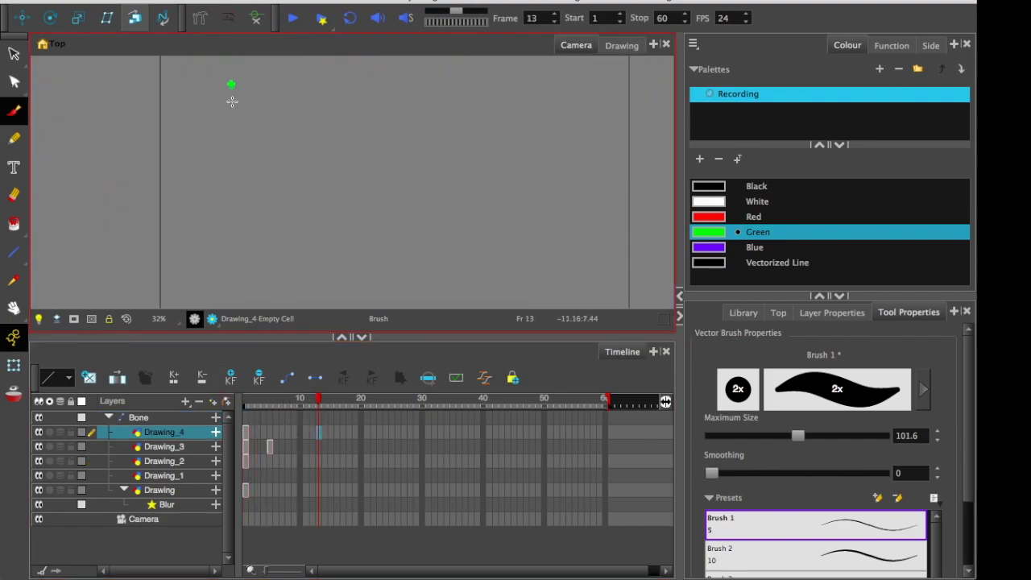
{"action": "left_click_drag", "start_coordinate": [232, 102], "coordinate": [231, 171]}
{"action": "mouse_move", "coordinate": [248, 86]}
{"action": "left_mouse_down"}
{"action": "mouse_move", "coordinate": [188, 87]}
{"action": "mouse_move", "coordinate": [231, 166]}
{"action": "left_mouse_up"}
{"action": "key", "text": "ctrl+z"}
{"action": "key", "text": "ctrl+z"}
{"action": "left_click_drag", "start_coordinate": [259, 160], "coordinate": [224, 166]}
{"action": "left_click_drag", "start_coordinate": [233, 74], "coordinate": [208, 115]}
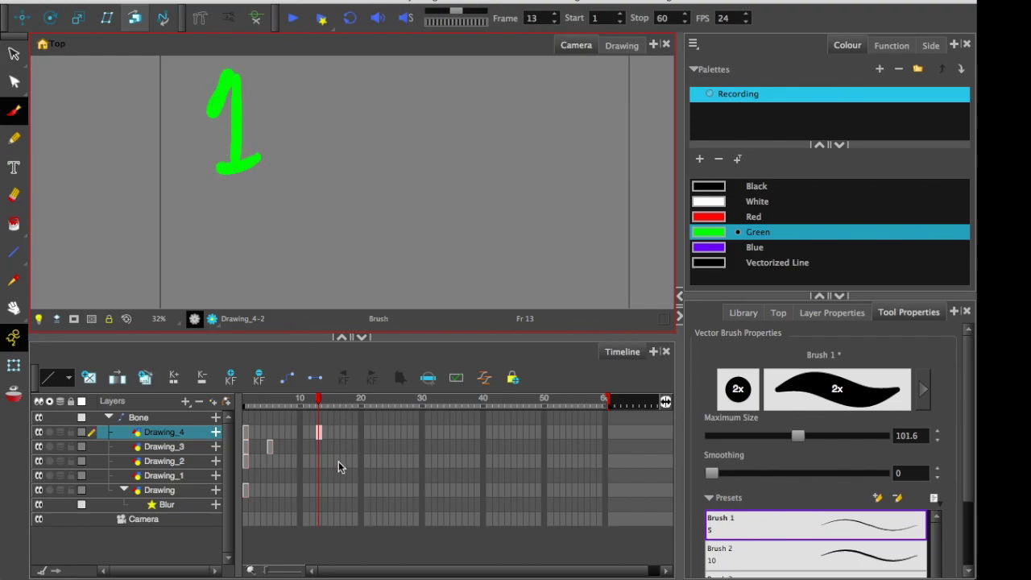
Paint a green 2 on Drawing_3 and a green 3 on Drawing_2 at frame 13.
{"action": "left_click", "coordinate": [319, 446]}
{"action": "mouse_move", "coordinate": [311, 97]}
{"action": "left_mouse_down"}
{"action": "mouse_move", "coordinate": [319, 190]}
{"action": "mouse_move", "coordinate": [429, 167]}
{"action": "left_mouse_up"}
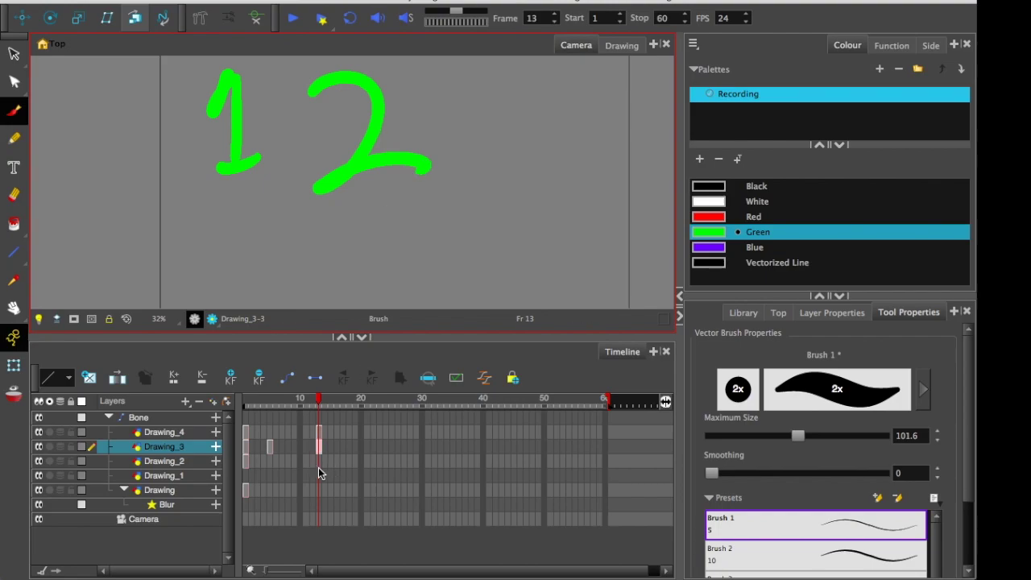
{"action": "left_click", "coordinate": [319, 460]}
{"action": "mouse_move", "coordinate": [477, 84]}
{"action": "left_mouse_down"}
{"action": "mouse_move", "coordinate": [575, 182]}
{"action": "mouse_move", "coordinate": [483, 235]}
{"action": "left_mouse_up"}
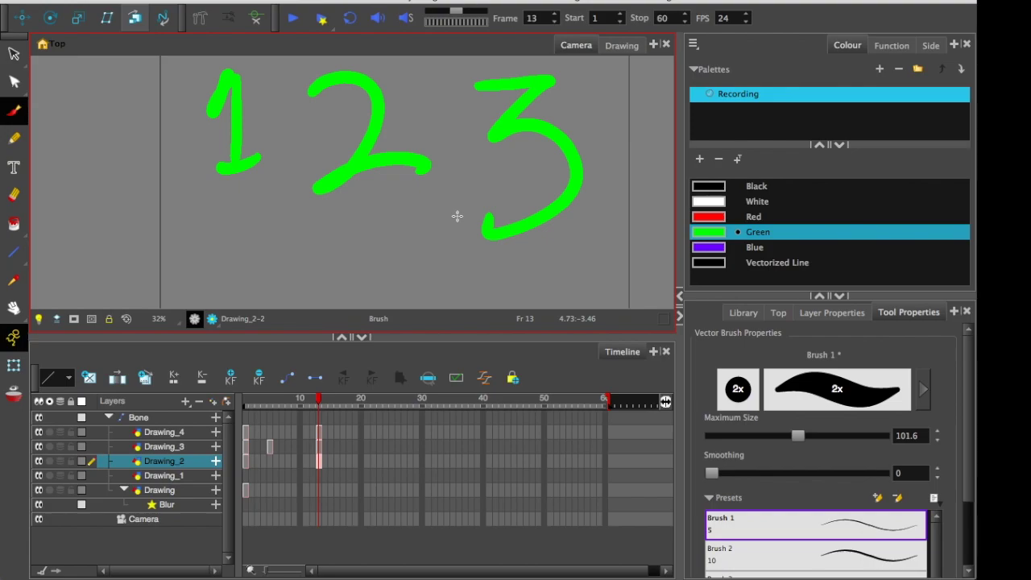
Flip through the Drawing_4, Drawing_3 and Drawing_2 frame-13 drawings in Drawing view, ending on the 1.
{"action": "left_click", "coordinate": [622, 45]}
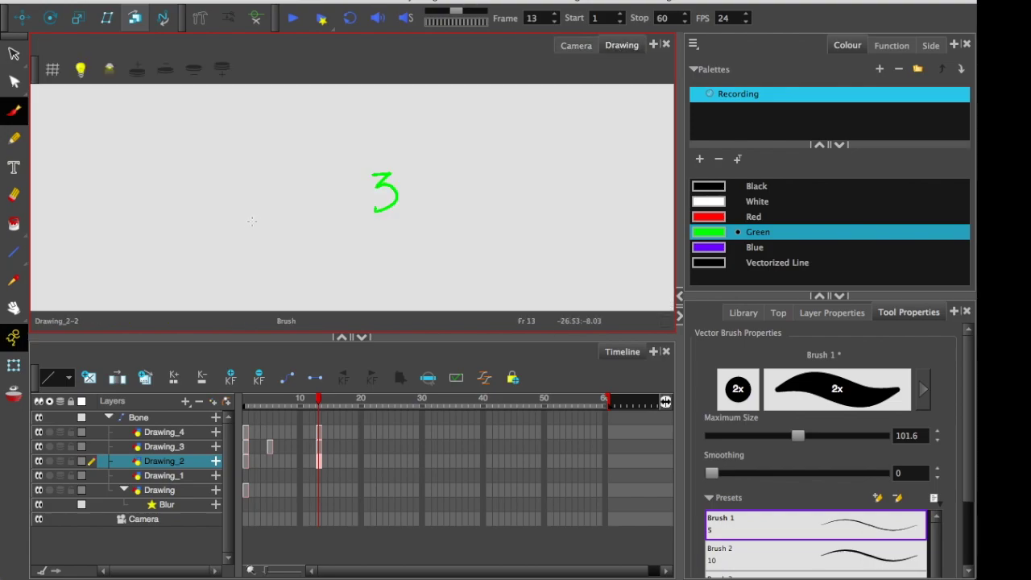
{"action": "scroll", "coordinate": [290, 208], "scroll_direction": "up", "scroll_amount": 5}
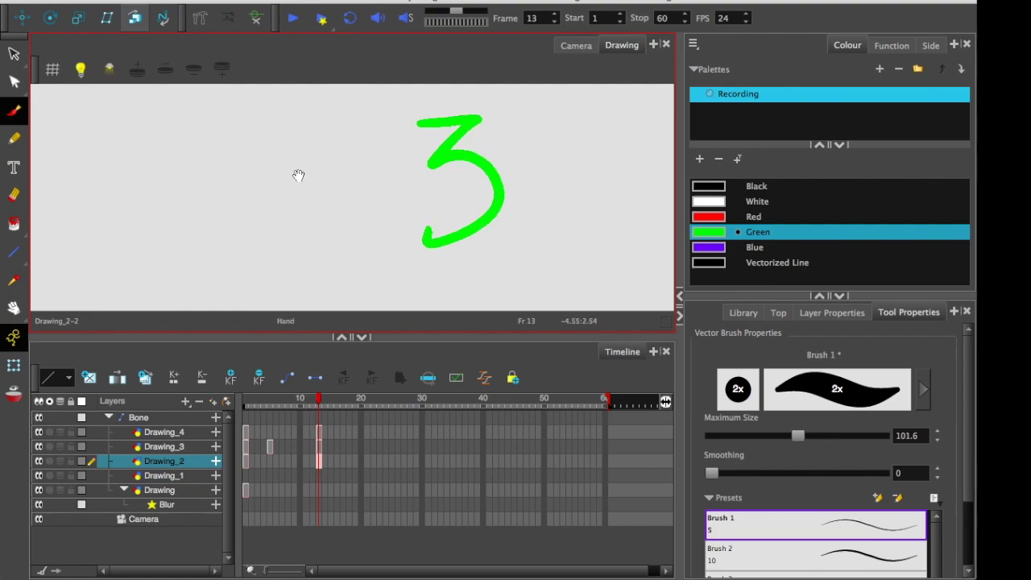
{"action": "left_click", "coordinate": [318, 460]}
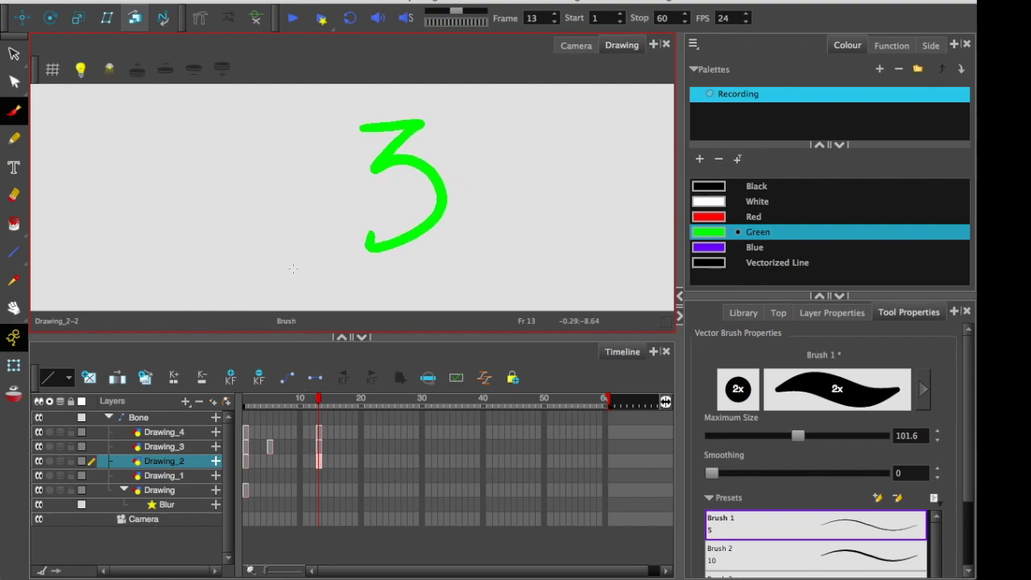
{"action": "left_click", "coordinate": [317, 433]}
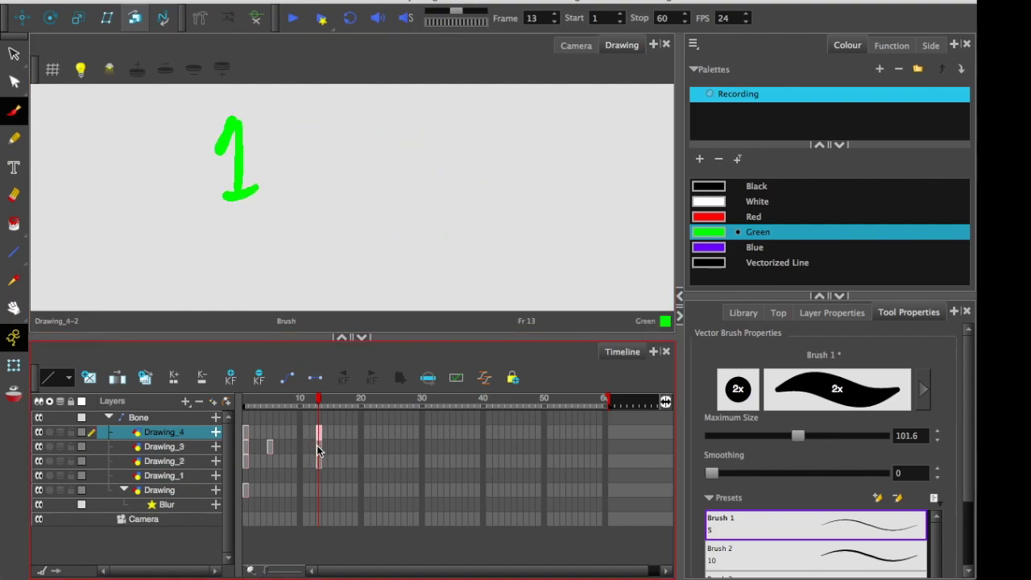
{"action": "left_click", "coordinate": [317, 446]}
{"action": "left_click", "coordinate": [317, 461]}
{"action": "left_click", "coordinate": [318, 446]}
{"action": "left_click", "coordinate": [319, 433]}
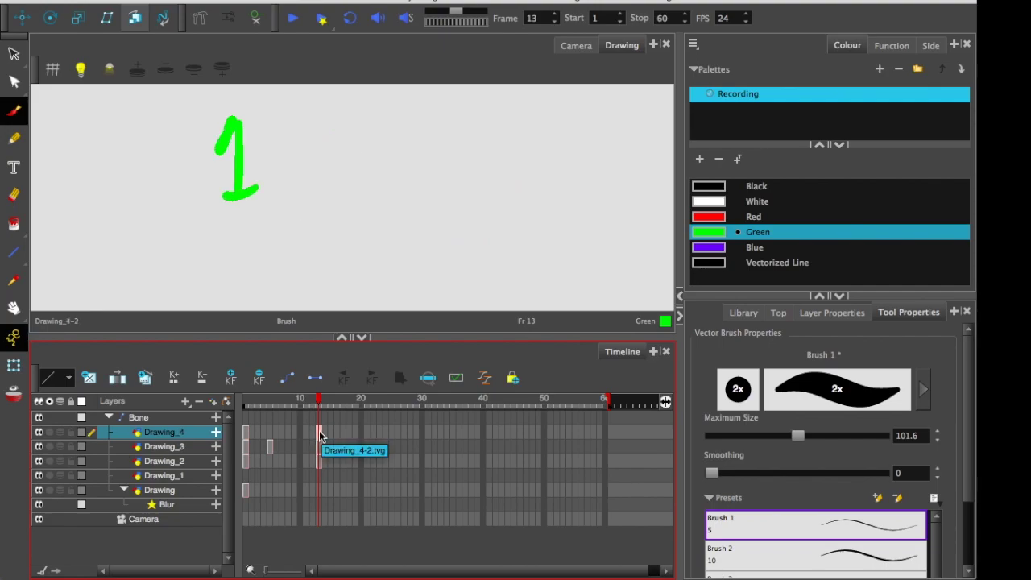
{"action": "left_click", "coordinate": [580, 45]}
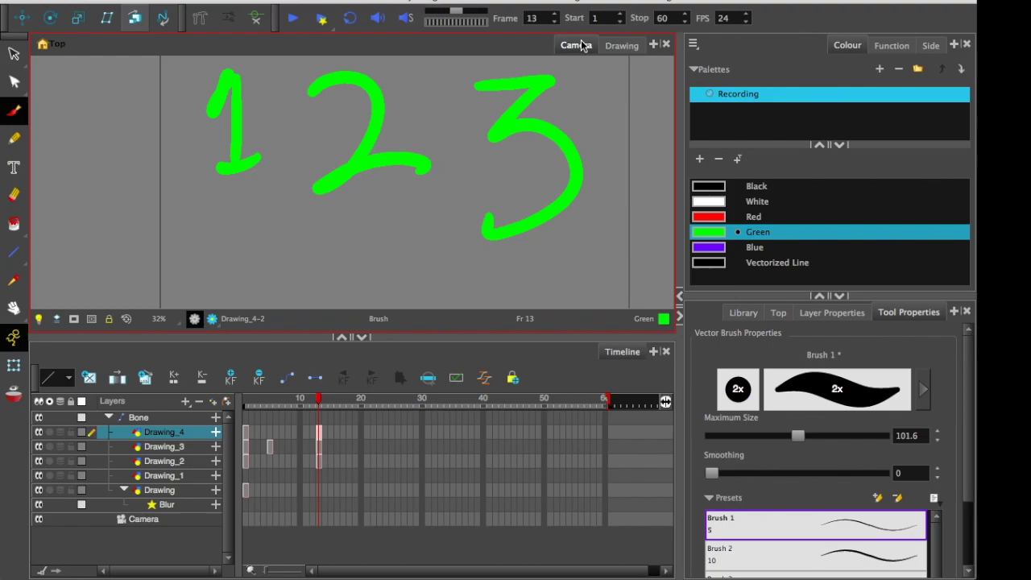
{"action": "left_click", "coordinate": [620, 45]}
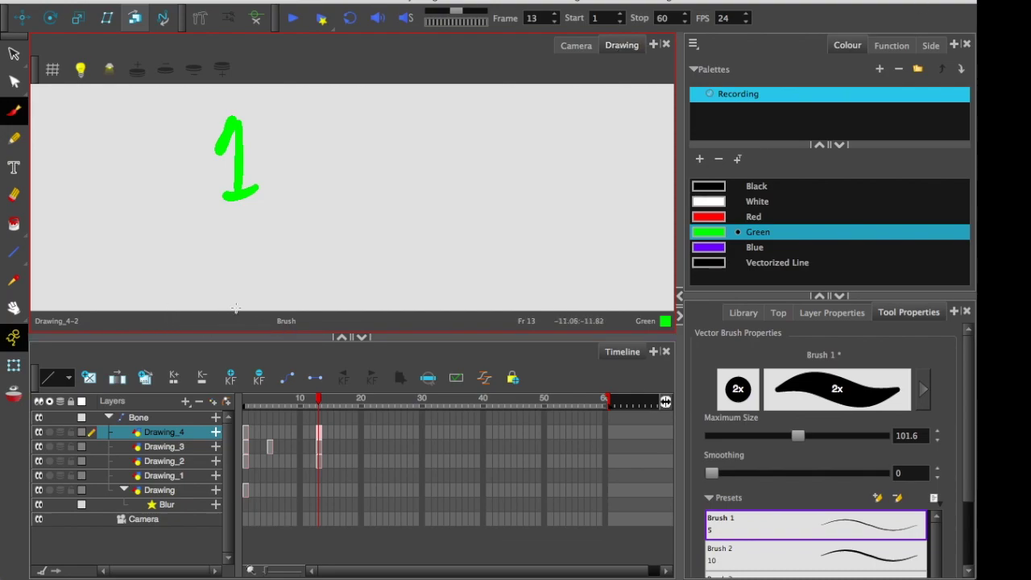
Return to Camera view, toggle Render Preview on and off, and show the Top and Side views.
{"action": "left_click", "coordinate": [576, 45]}
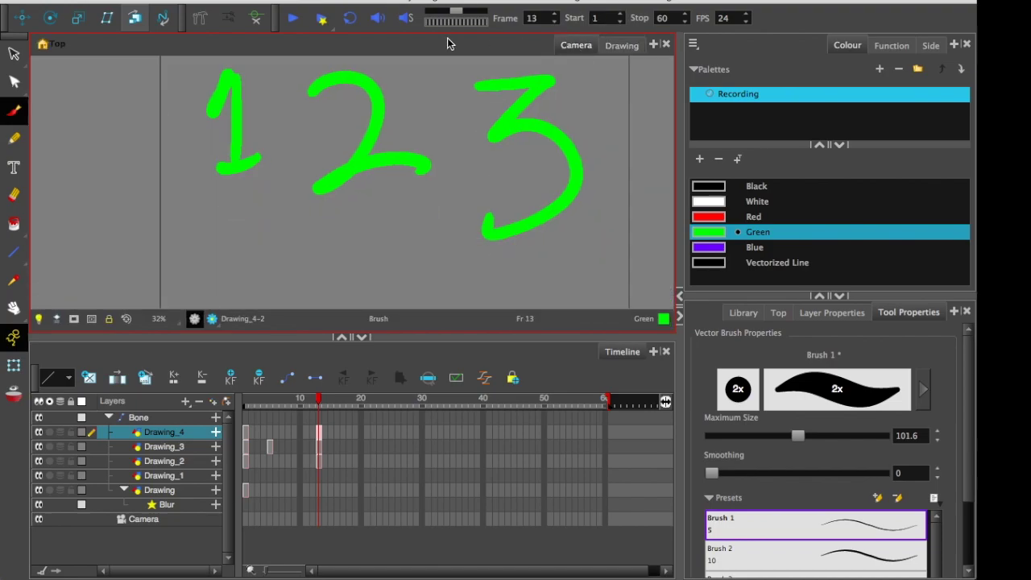
{"action": "scroll", "coordinate": [327, 213], "scroll_direction": "down", "scroll_amount": 2}
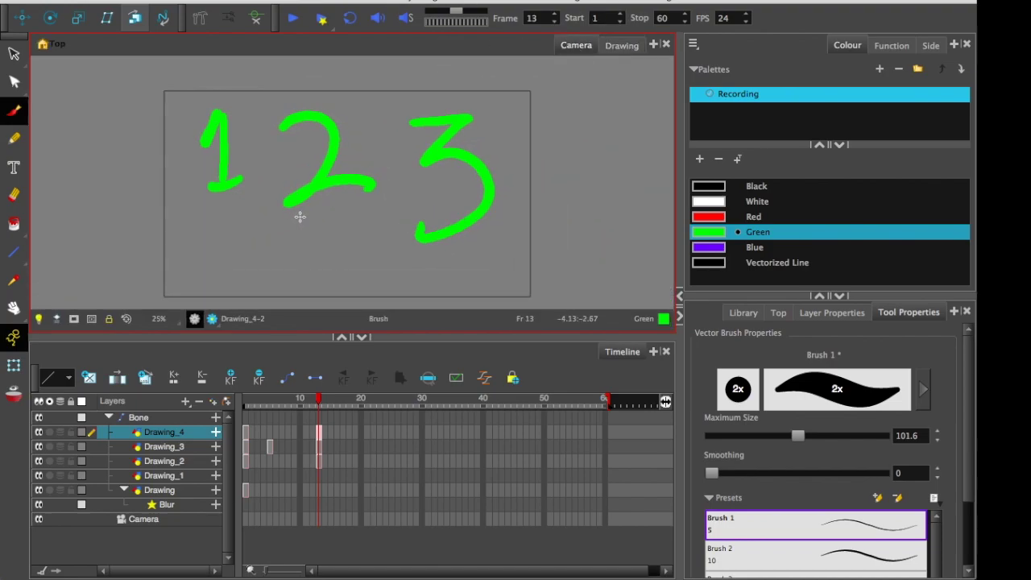
{"action": "left_click", "coordinate": [201, 322]}
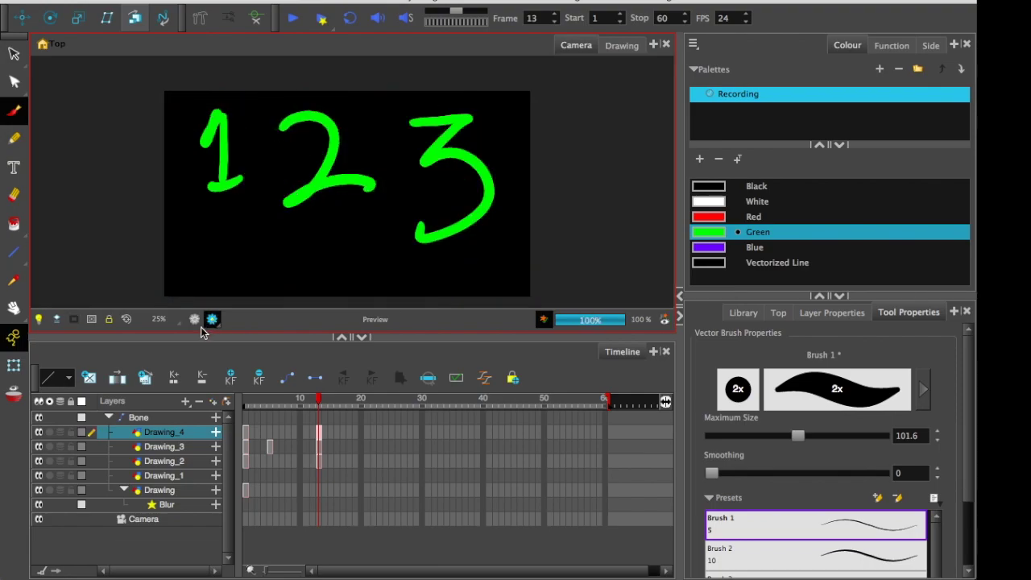
{"action": "left_click", "coordinate": [201, 321]}
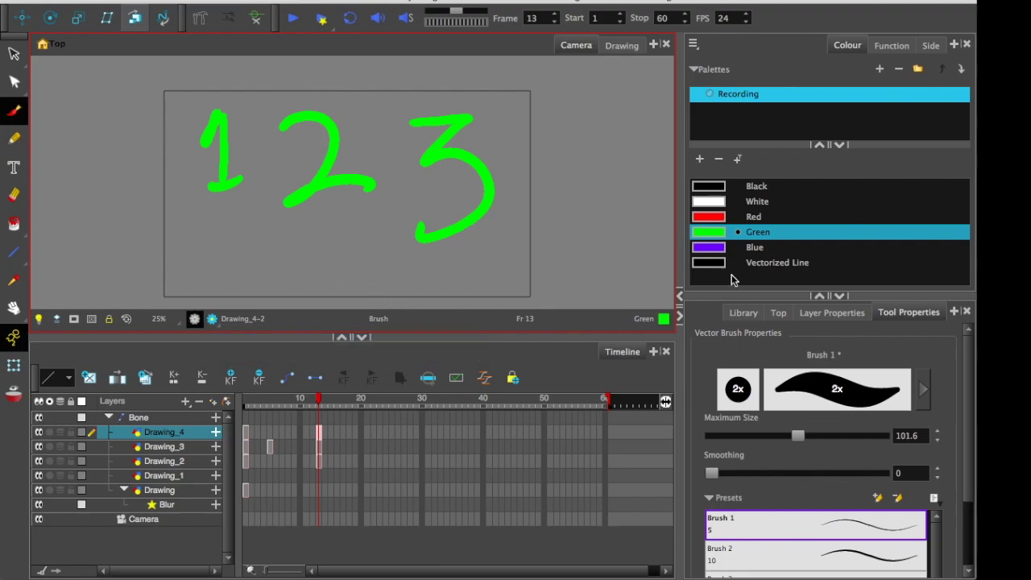
{"action": "left_click", "coordinate": [780, 314]}
{"action": "left_click", "coordinate": [931, 46]}
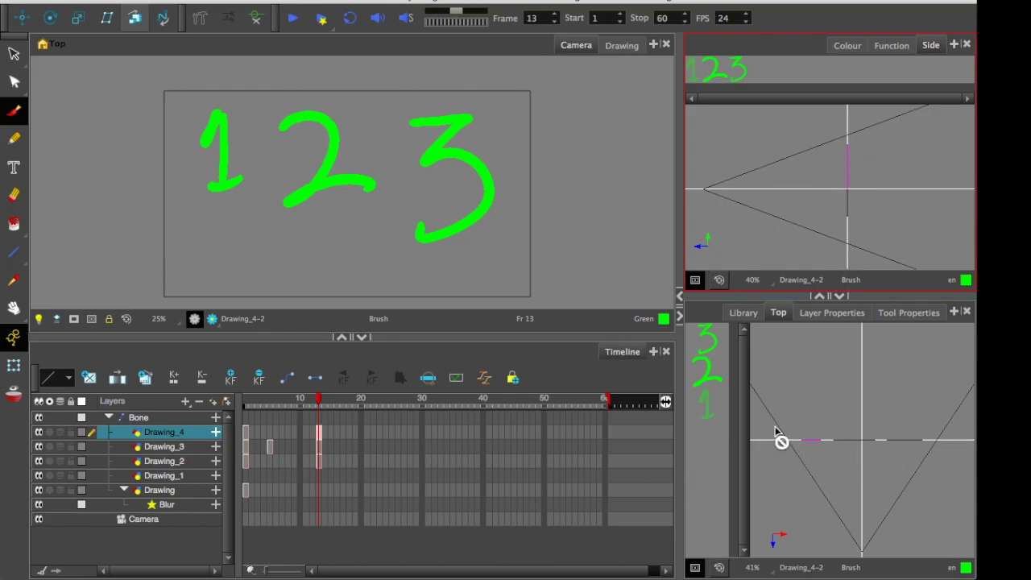
Check each digit layer's frame-13 cell in Side and Top views, then show Drawing_2's Layer Properties.
{"action": "left_click", "coordinate": [319, 448]}
{"action": "left_click", "coordinate": [319, 464]}
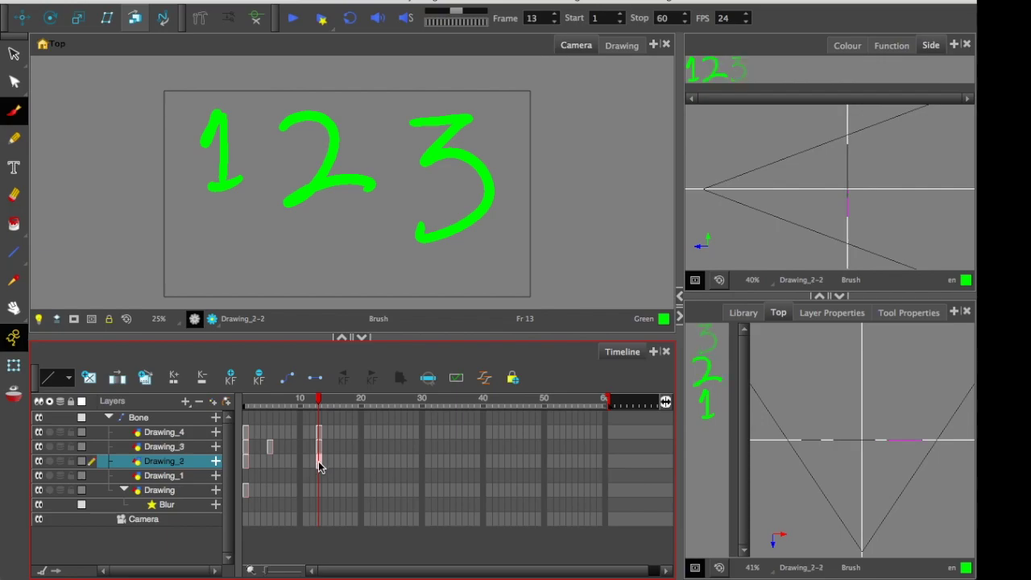
{"action": "left_click", "coordinate": [319, 446]}
{"action": "left_click", "coordinate": [319, 433]}
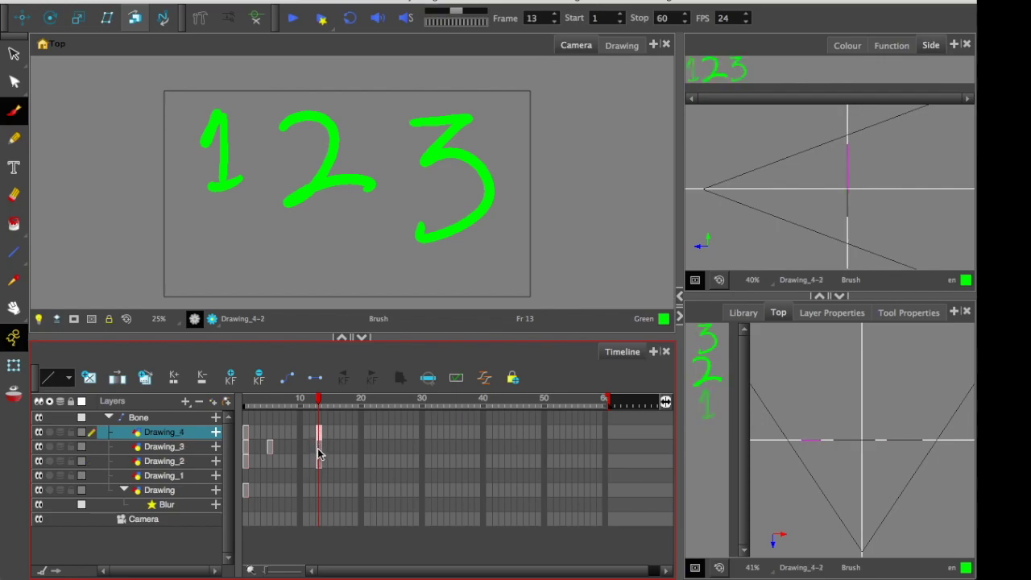
{"action": "left_click", "coordinate": [312, 447]}
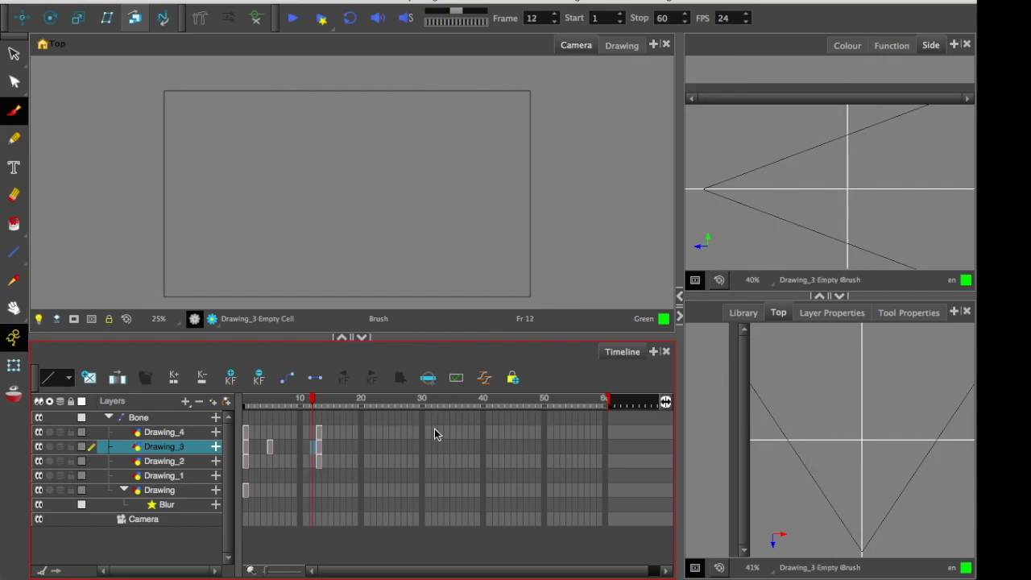
{"action": "left_click", "coordinate": [319, 448]}
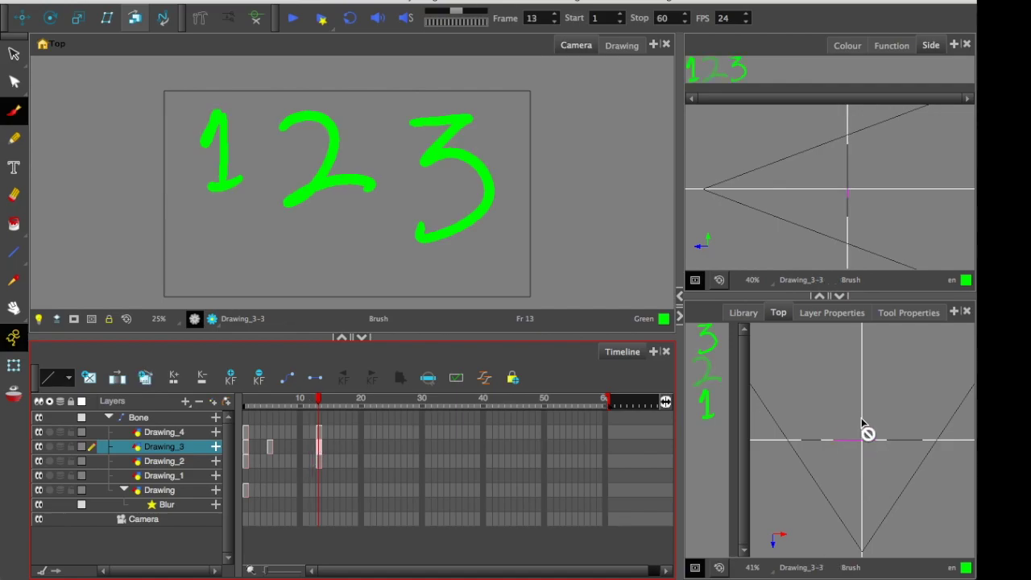
{"action": "left_click", "coordinate": [319, 462]}
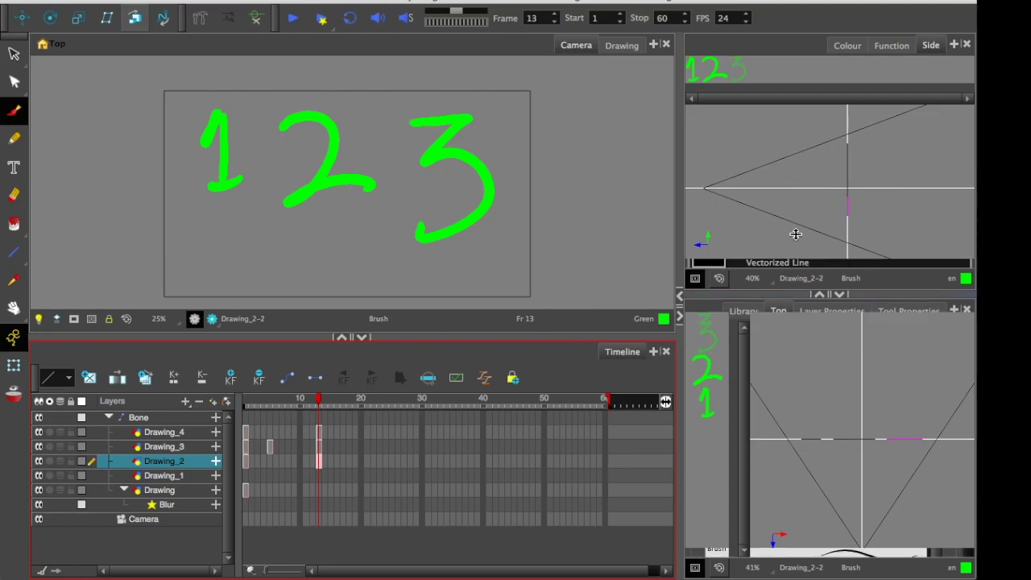
{"action": "left_click_drag", "start_coordinate": [797, 295], "coordinate": [764, 84]}
{"action": "left_click", "coordinate": [834, 56]}
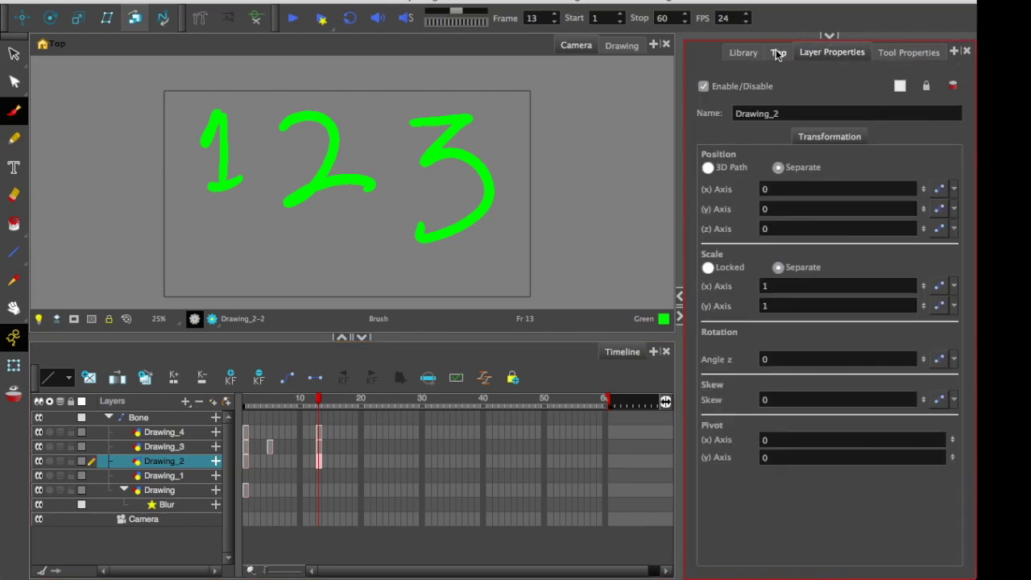
Switch between Tool Properties and Layer Properties to view the brush properties and presets.
{"action": "left_click", "coordinate": [902, 53]}
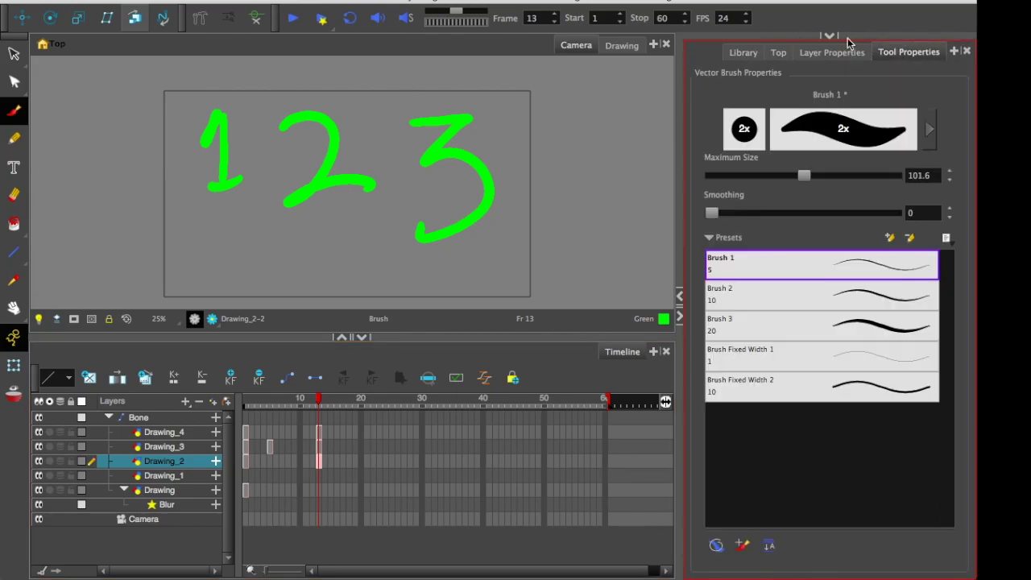
{"action": "left_click", "coordinate": [833, 53]}
{"action": "left_click", "coordinate": [900, 55]}
Try each toolbar tool in turn (selection, contour, pencil, text, eraser, paint, line, dropper, hand), returning to the Brush.
{"action": "left_click", "coordinate": [14, 53]}
{"action": "left_click", "coordinate": [13, 81]}
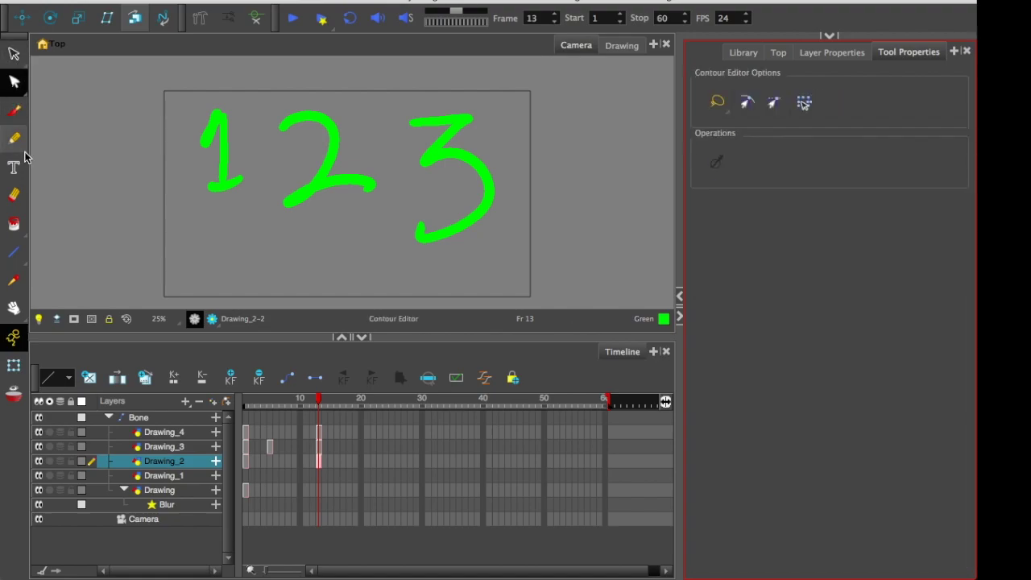
{"action": "left_click", "coordinate": [13, 138]}
{"action": "left_click", "coordinate": [14, 167]}
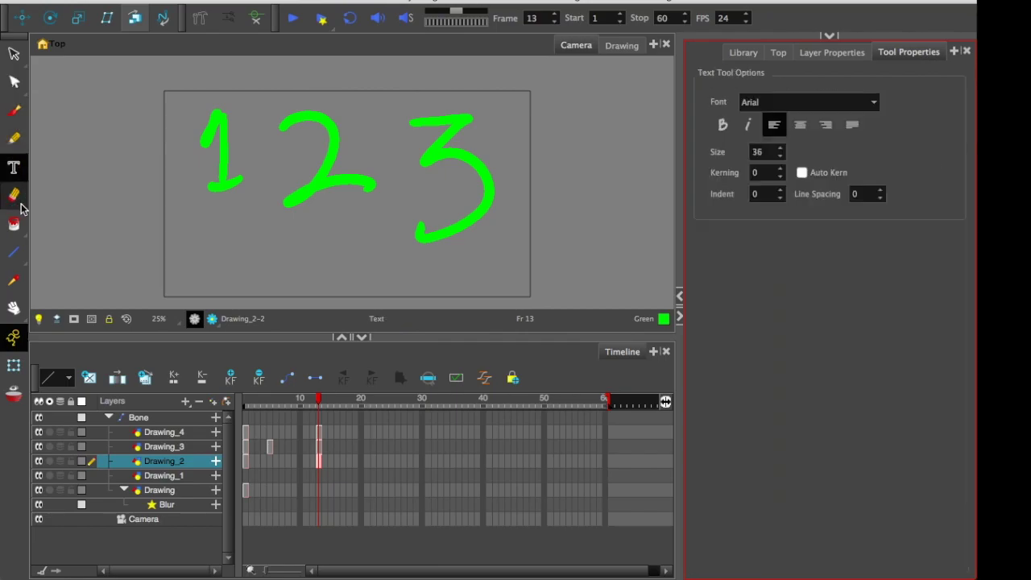
{"action": "left_click", "coordinate": [14, 194]}
{"action": "left_click", "coordinate": [14, 224]}
{"action": "left_click", "coordinate": [13, 253]}
{"action": "left_click", "coordinate": [14, 279]}
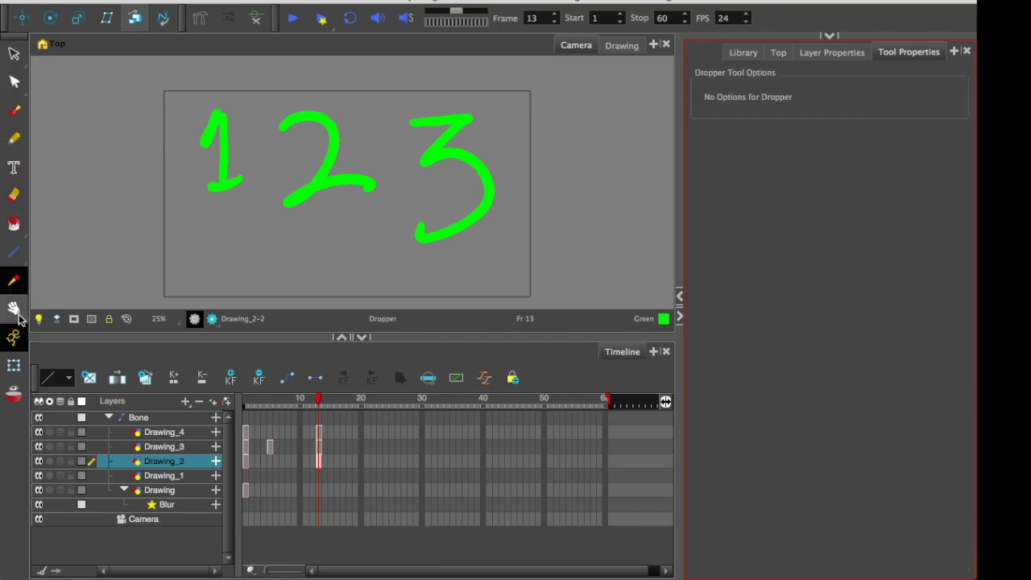
{"action": "left_click", "coordinate": [14, 308]}
{"action": "left_click", "coordinate": [13, 252]}
{"action": "left_click", "coordinate": [14, 194]}
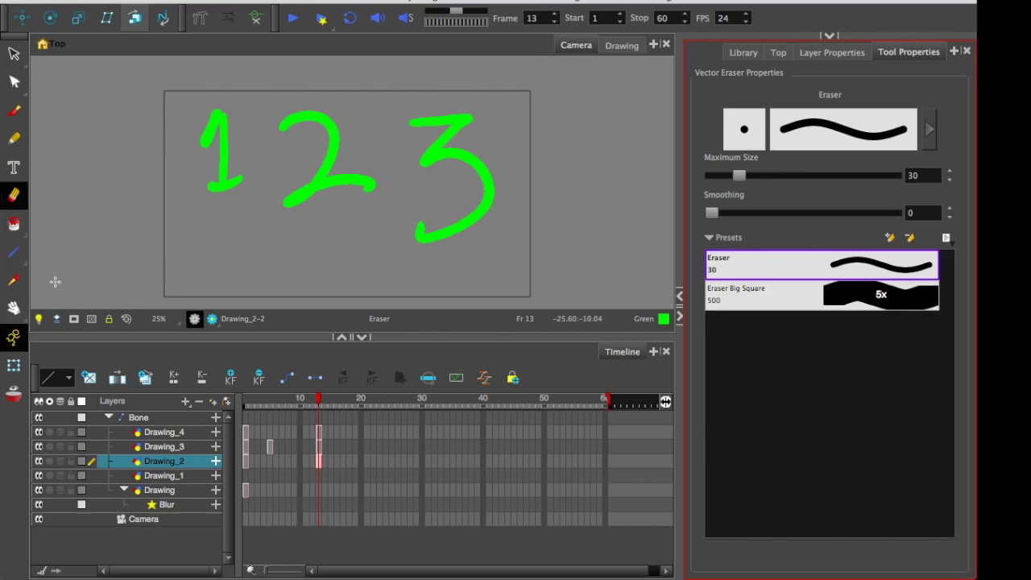
{"action": "left_click", "coordinate": [13, 110]}
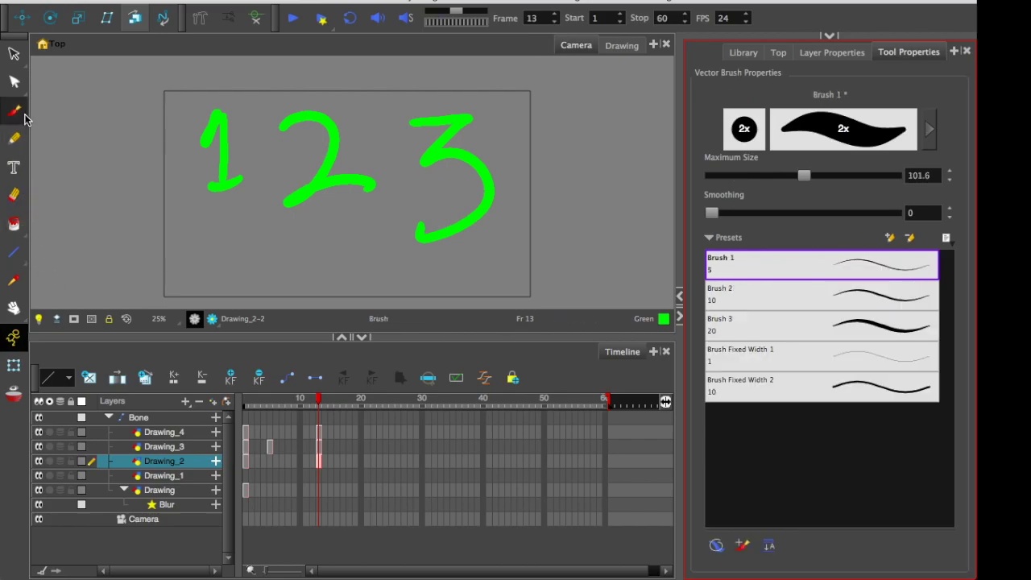
Lower the brush Maximum Size to 77.6 and select all strokes of 1 2 3.
{"action": "left_click_drag", "start_coordinate": [804, 175], "coordinate": [782, 175]}
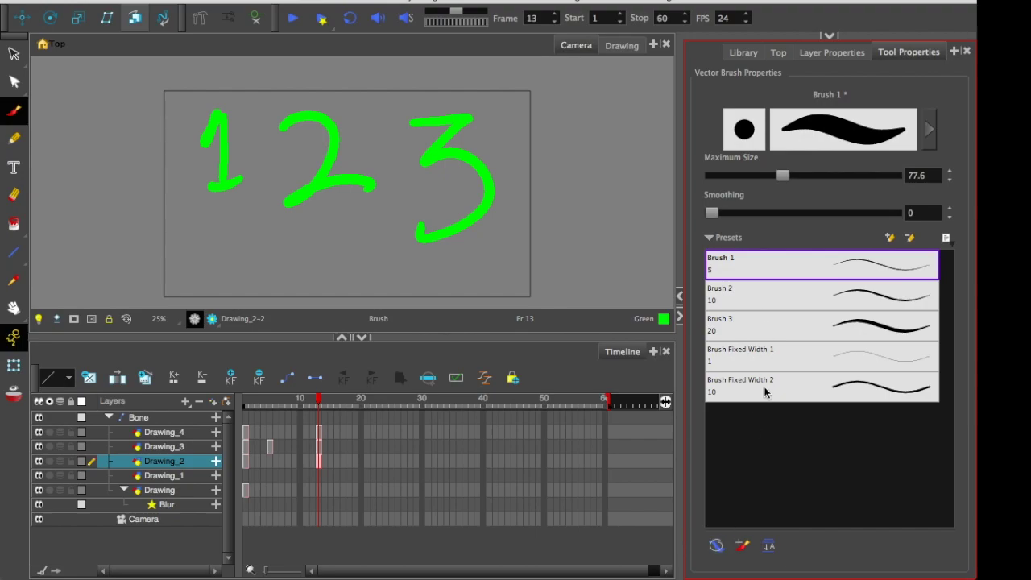
{"action": "key", "text": "alt+s"}
{"action": "key", "text": "2"}
{"action": "mouse_move", "coordinate": [149, 137]}
{"action": "left_mouse_down"}
{"action": "mouse_move", "coordinate": [530, 156]}
{"action": "mouse_move", "coordinate": [192, 163]}
{"action": "left_mouse_up"}
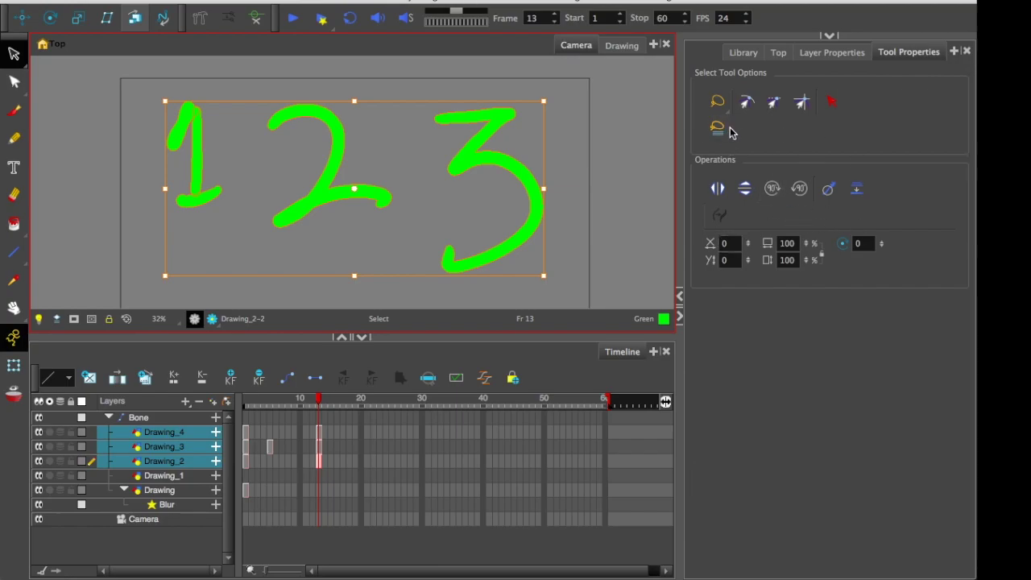
Open and dismiss the Paint tool's Close Gap options, then show the Text tool's kerning setting.
{"action": "key", "text": "alt+i"}
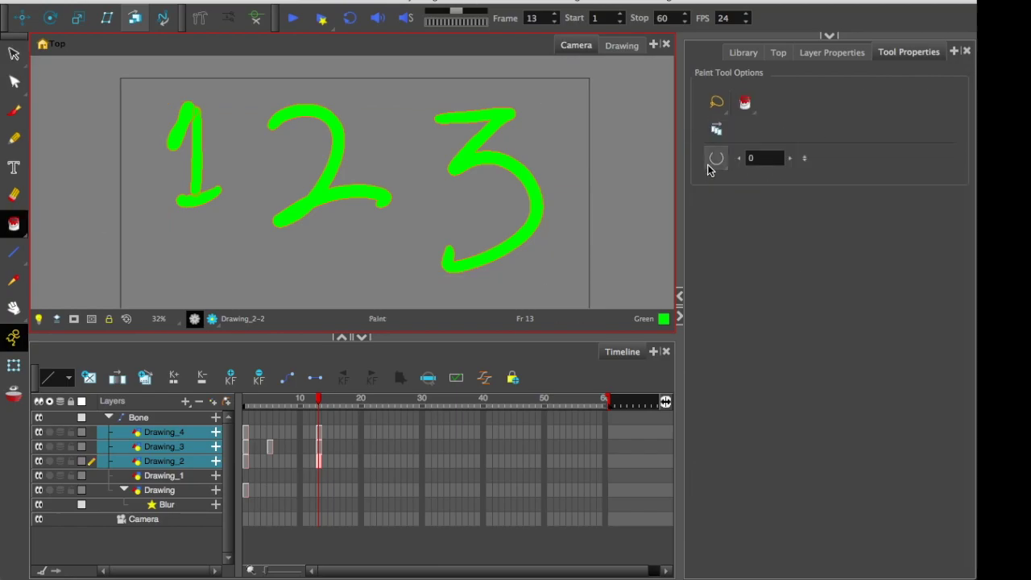
{"action": "left_click", "coordinate": [716, 158]}
{"action": "left_click", "coordinate": [713, 261]}
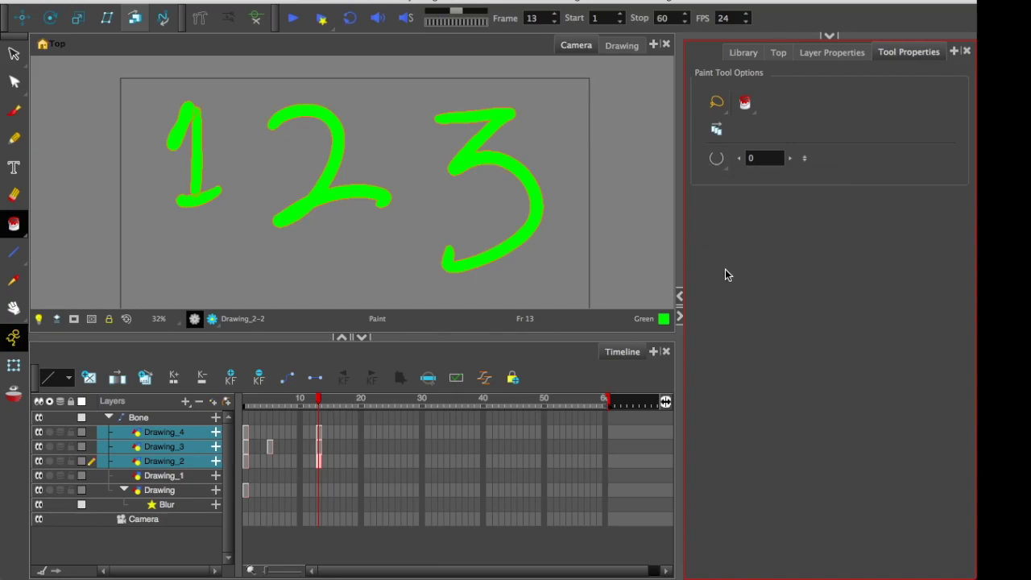
{"action": "left_click", "coordinate": [14, 168]}
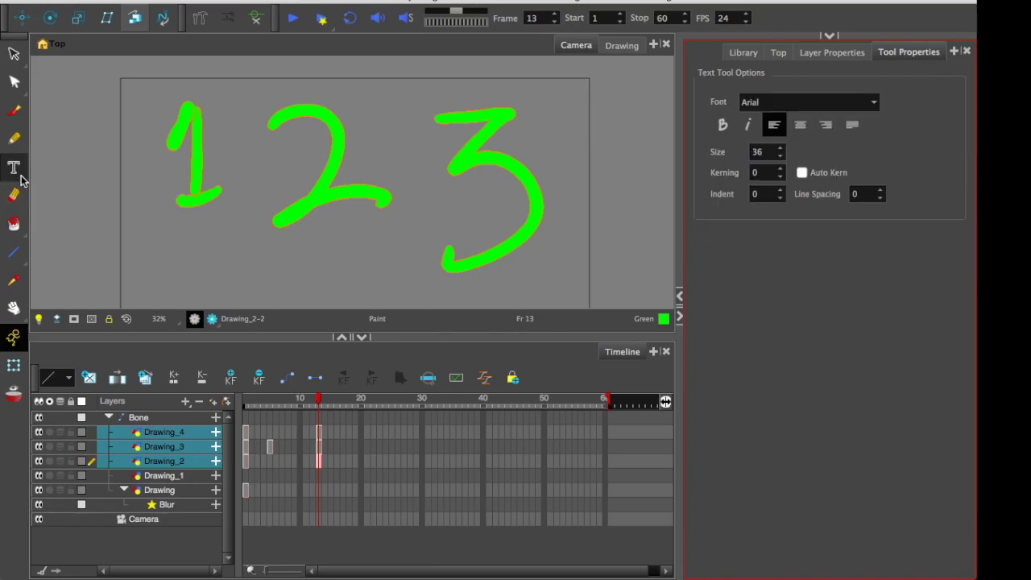
{"action": "left_click", "coordinate": [766, 173]}
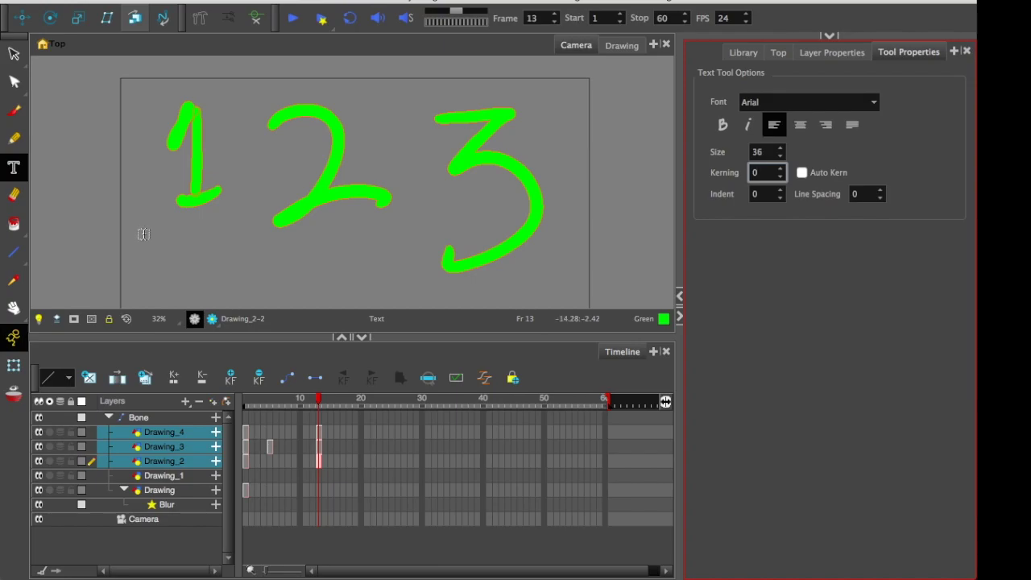
Show Layer Properties while selecting Drawing_1, Drawing, Drawing_2 and finally Drawing_3.
{"action": "left_click", "coordinate": [832, 52]}
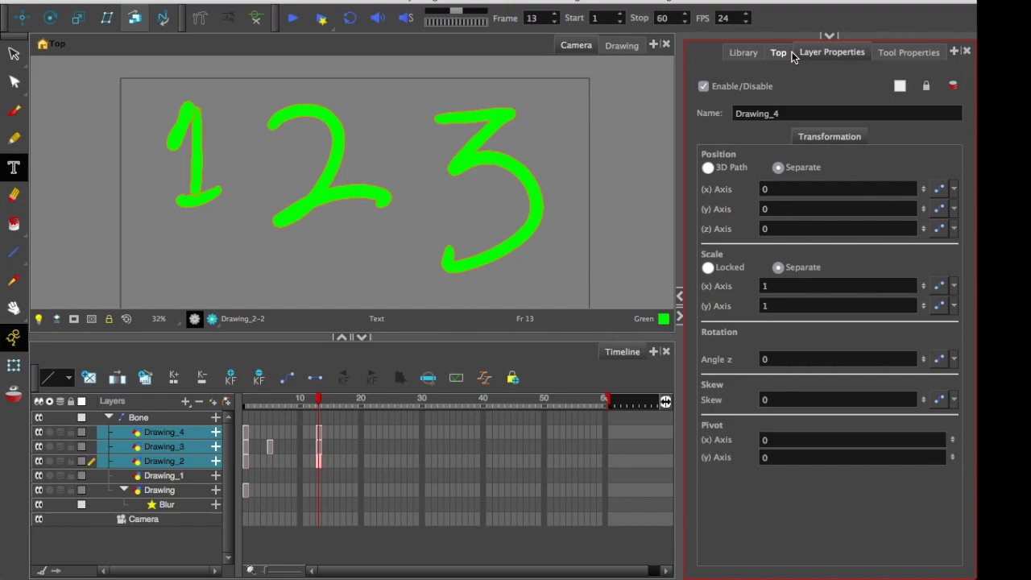
{"action": "left_click", "coordinate": [190, 477]}
{"action": "key", "text": "Down"}
{"action": "left_click", "coordinate": [183, 464]}
{"action": "left_click", "coordinate": [185, 446]}
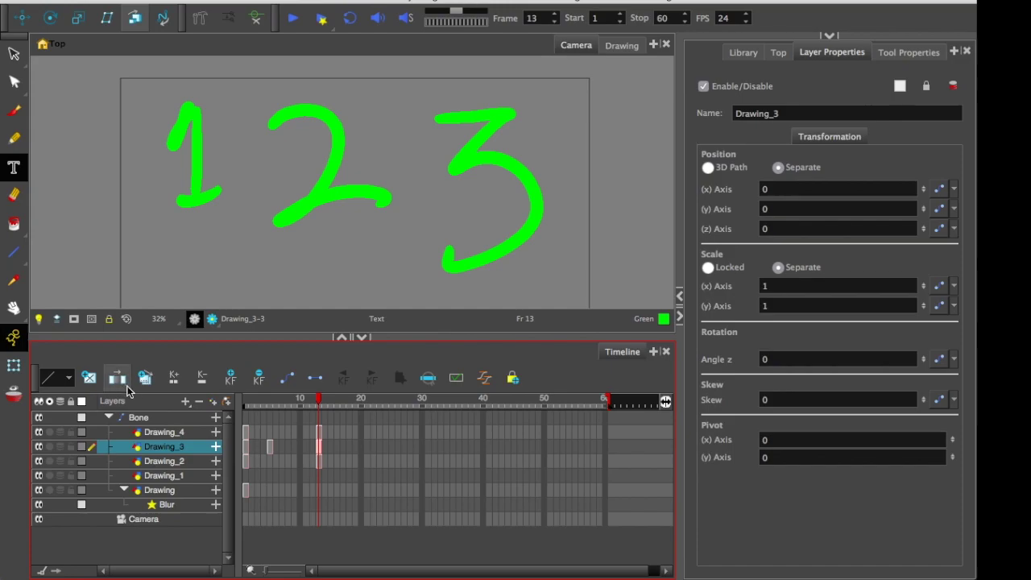
Add a Glow effect layer beneath the selected Blur layer from the Layers + Effects menu.
{"action": "left_click", "coordinate": [183, 506]}
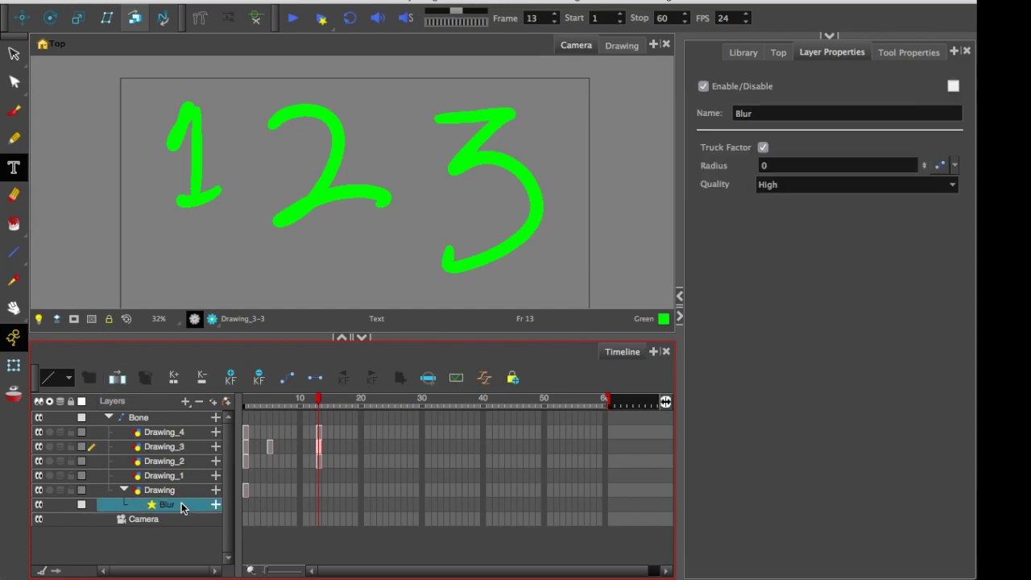
{"action": "left_click", "coordinate": [185, 402]}
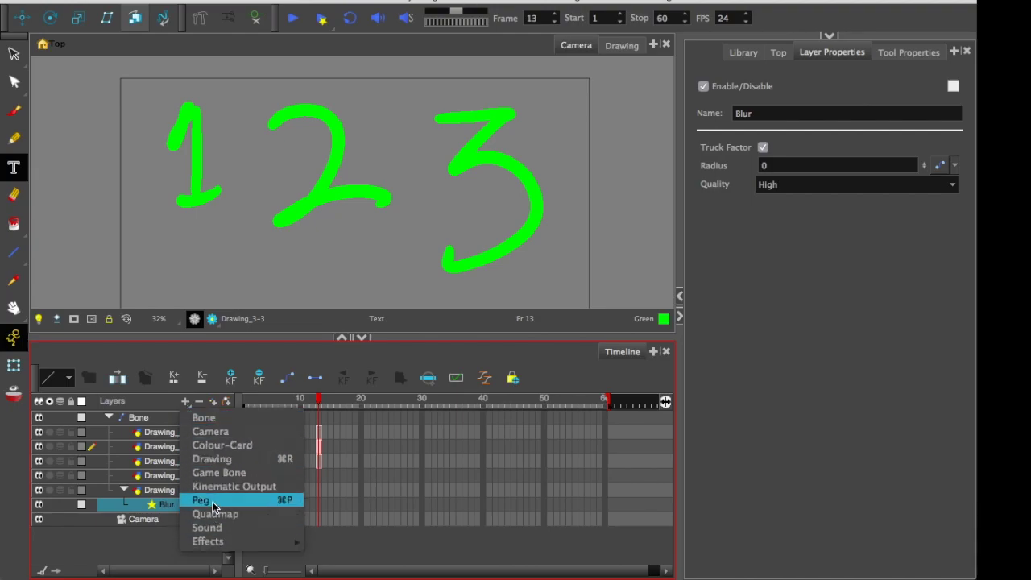
{"action": "mouse_move", "coordinate": [235, 542]}
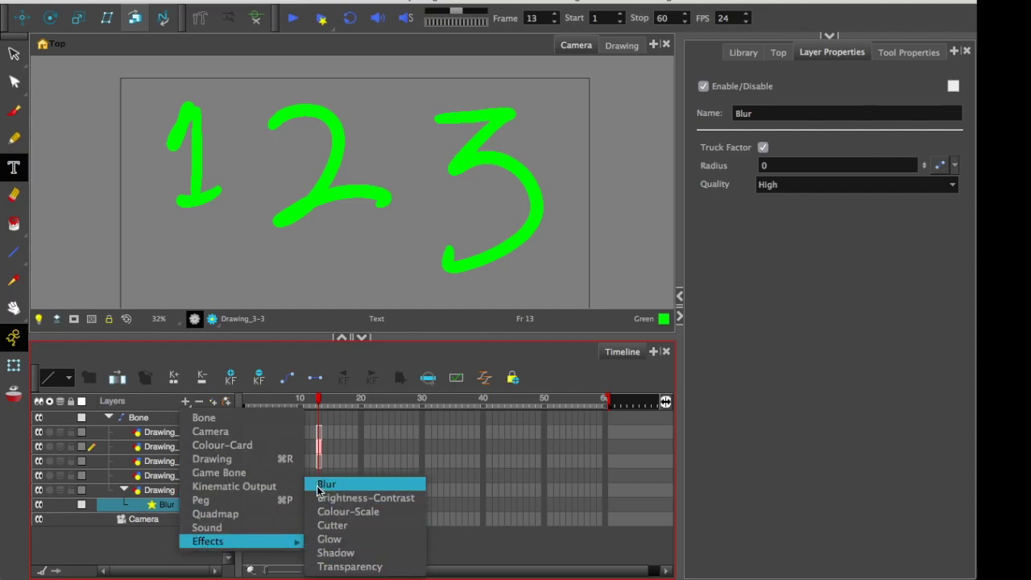
{"action": "left_click", "coordinate": [319, 540]}
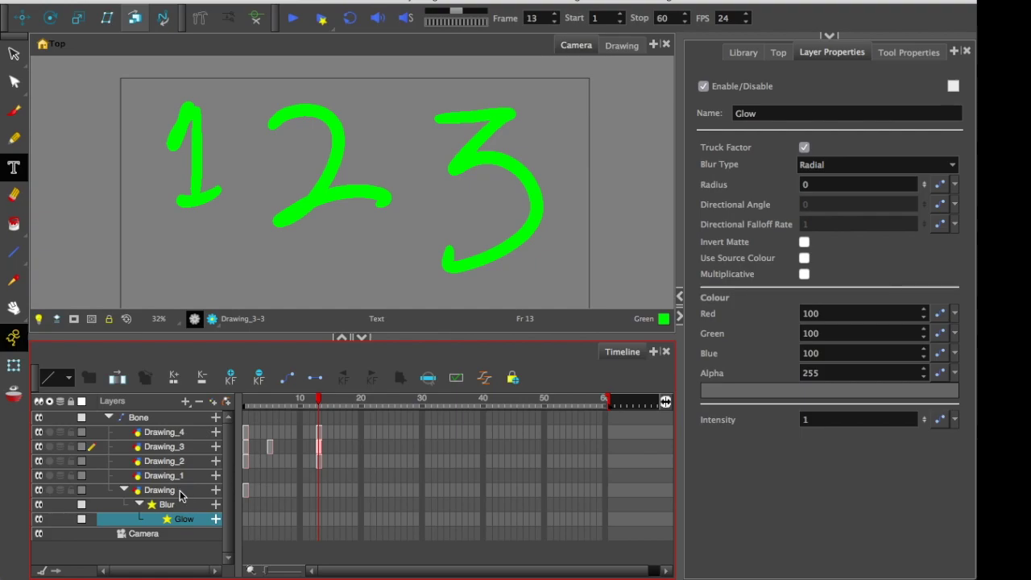
Make the Glow layer a child of Drawing_4 and turn on Render Preview.
{"action": "left_click_drag", "start_coordinate": [170, 522], "coordinate": [138, 445]}
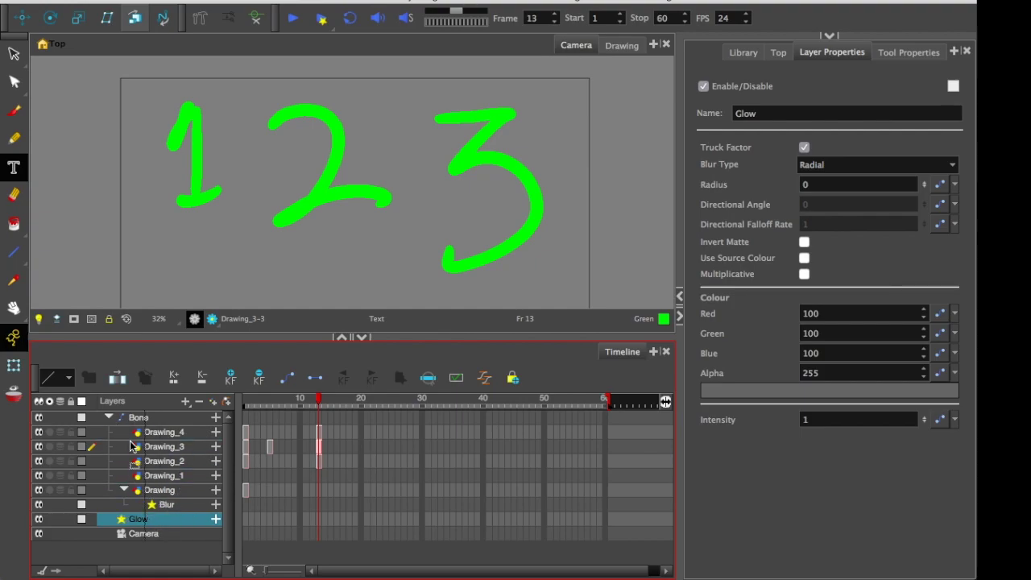
{"action": "left_click_drag", "start_coordinate": [132, 445], "coordinate": [138, 435]}
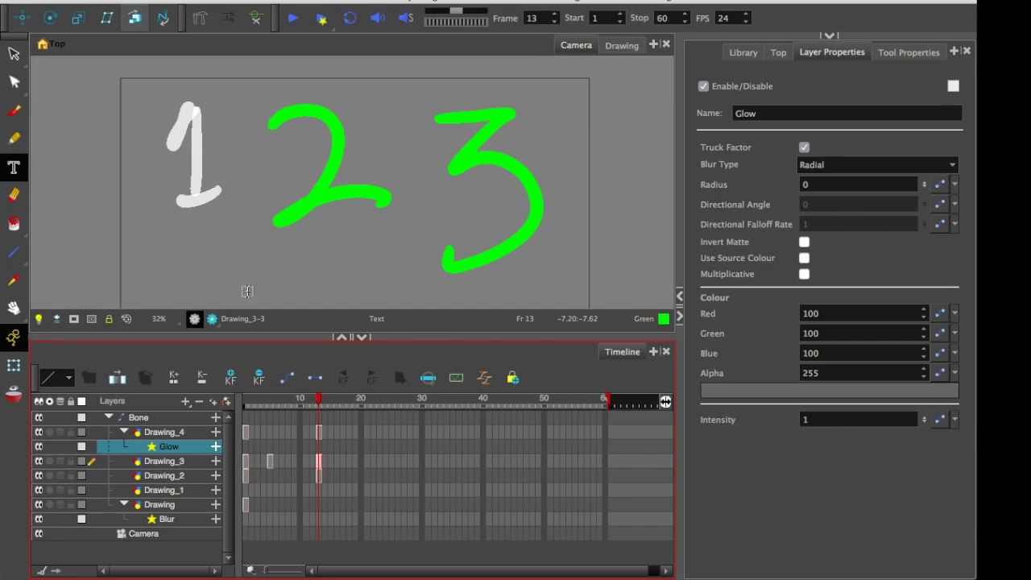
{"action": "left_click", "coordinate": [212, 318]}
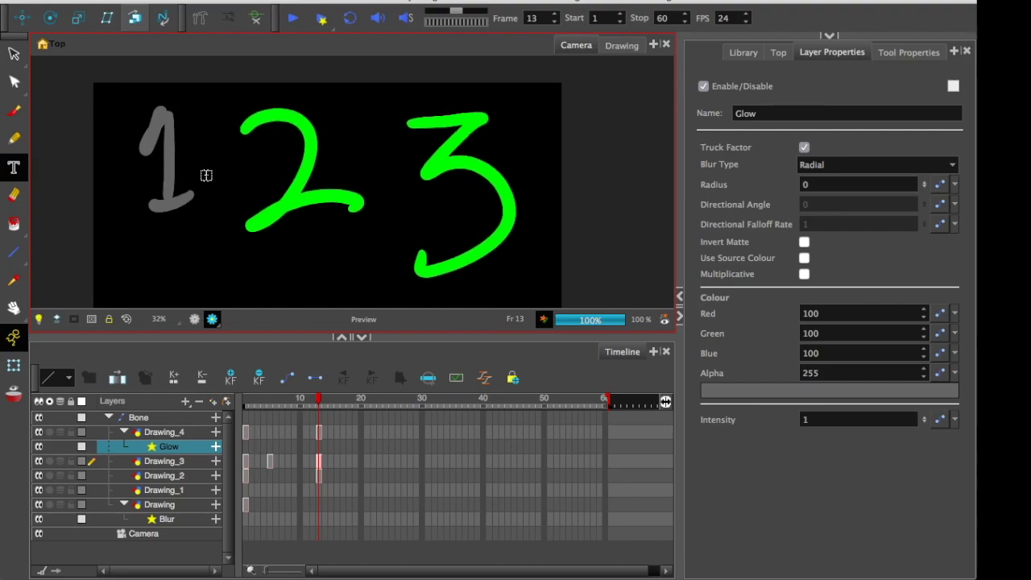
Set the Glow colour to cyan (0, 224, 255).
{"action": "left_click", "coordinate": [771, 393]}
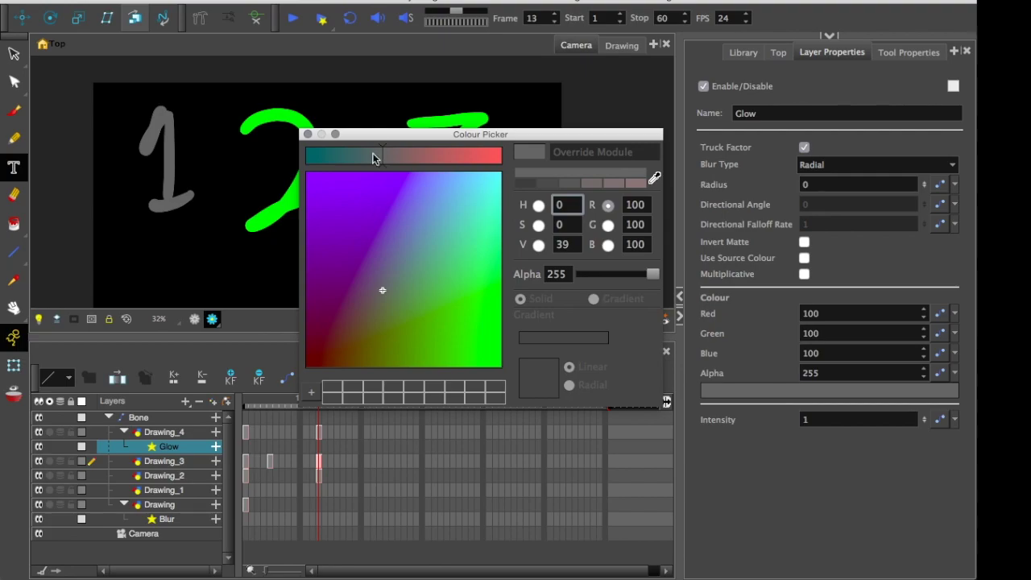
{"action": "left_click", "coordinate": [405, 155]}
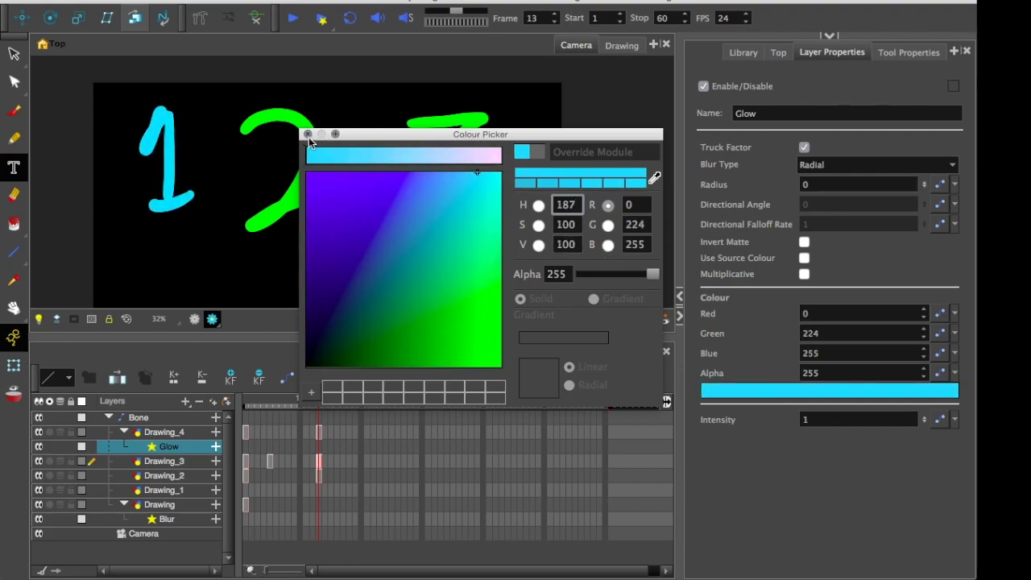
{"action": "left_click", "coordinate": [308, 133]}
Set the Glow radius to 10 and re-render the preview to see the larger glow.
{"action": "left_click", "coordinate": [806, 183]}
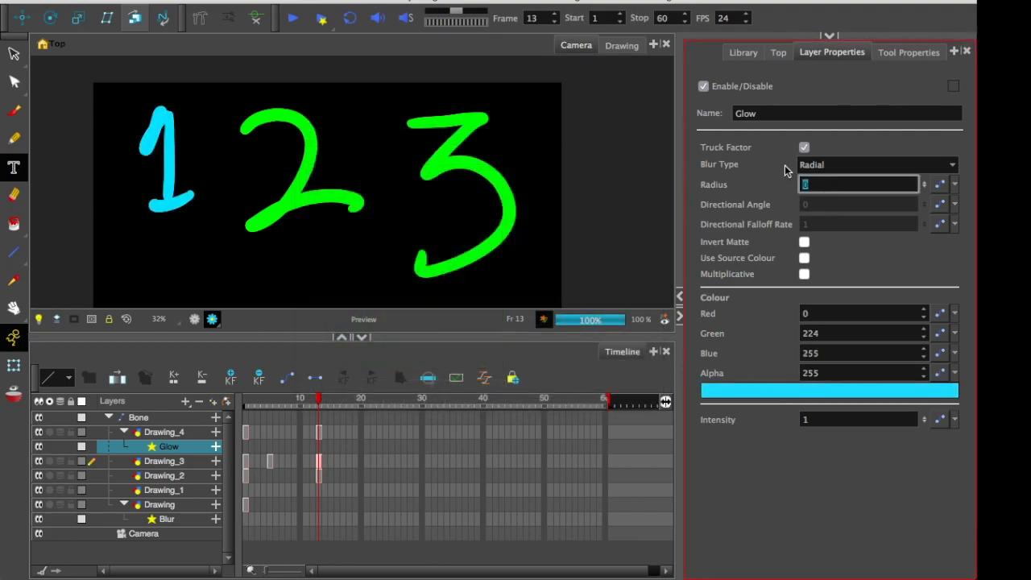
{"action": "key", "text": "Return"}
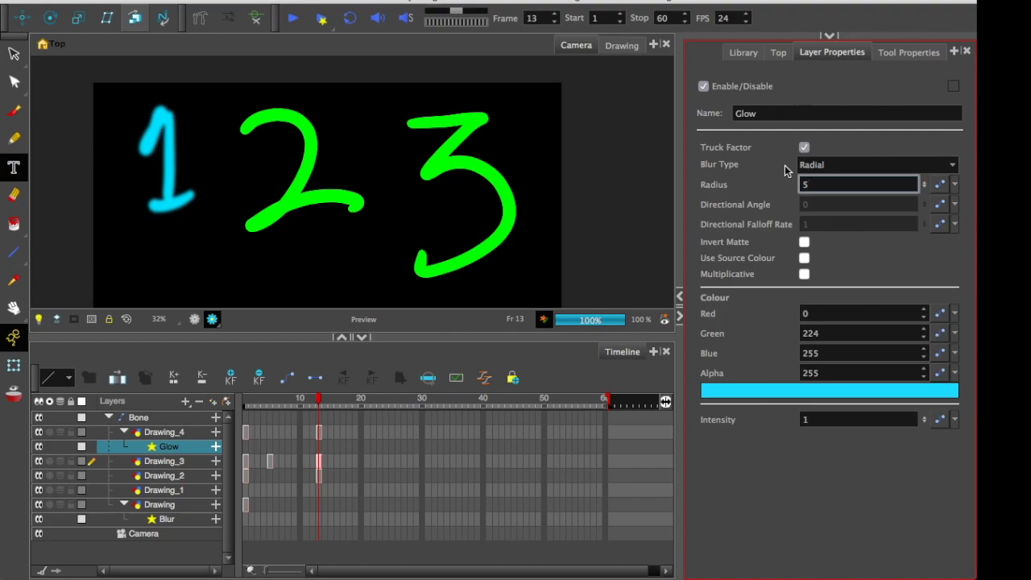
{"action": "key", "text": "super+a"}
{"action": "type", "text": "10"}
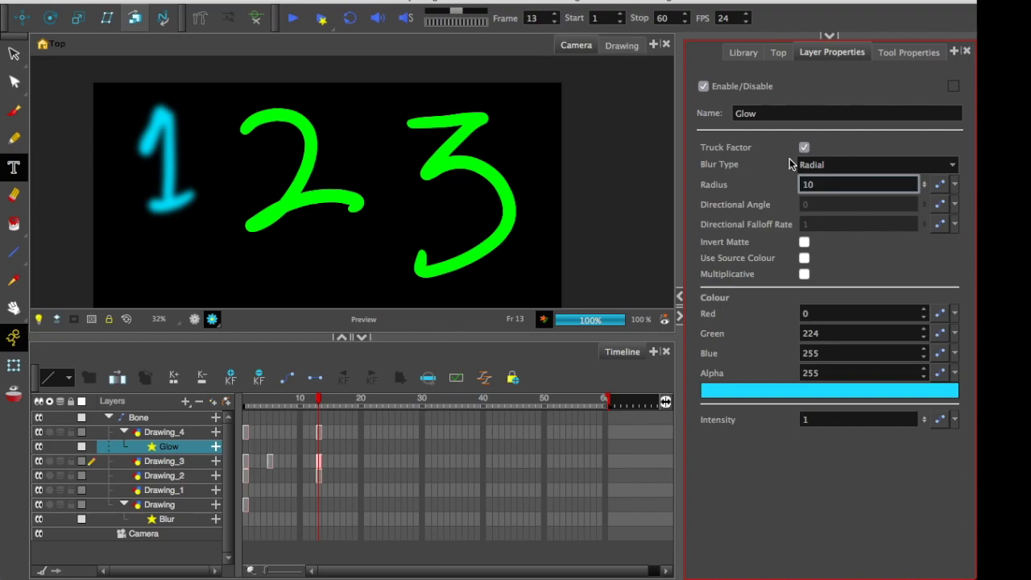
{"action": "left_click", "coordinate": [195, 319]}
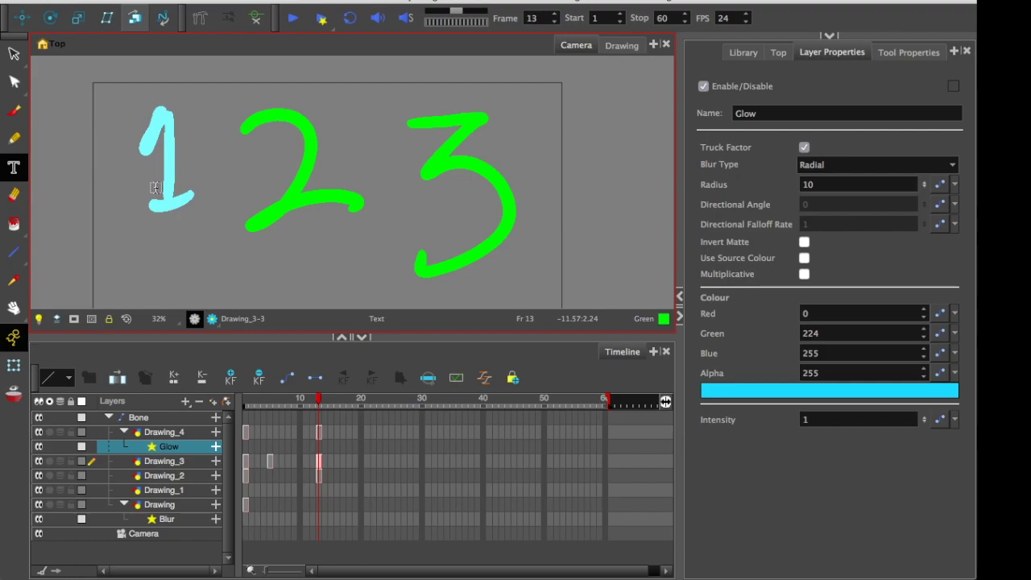
{"action": "left_click", "coordinate": [212, 319]}
Paint green brush strokes over the 2 and 3, exit Render Preview, and show the Colour panel.
{"action": "left_click_drag", "start_coordinate": [304, 224], "coordinate": [348, 236]}
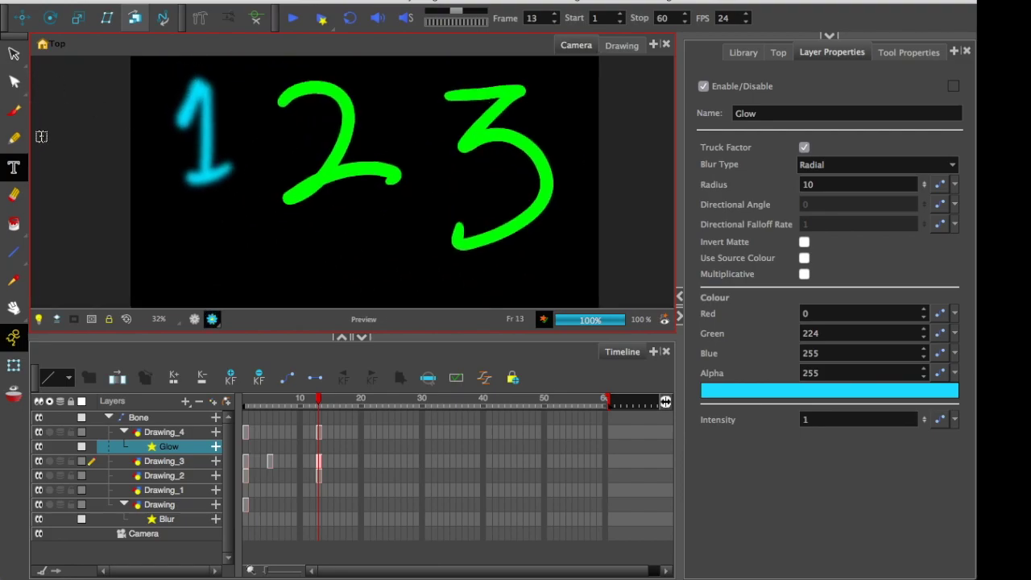
{"action": "left_click", "coordinate": [14, 111]}
{"action": "left_click_drag", "start_coordinate": [187, 190], "coordinate": [322, 241]}
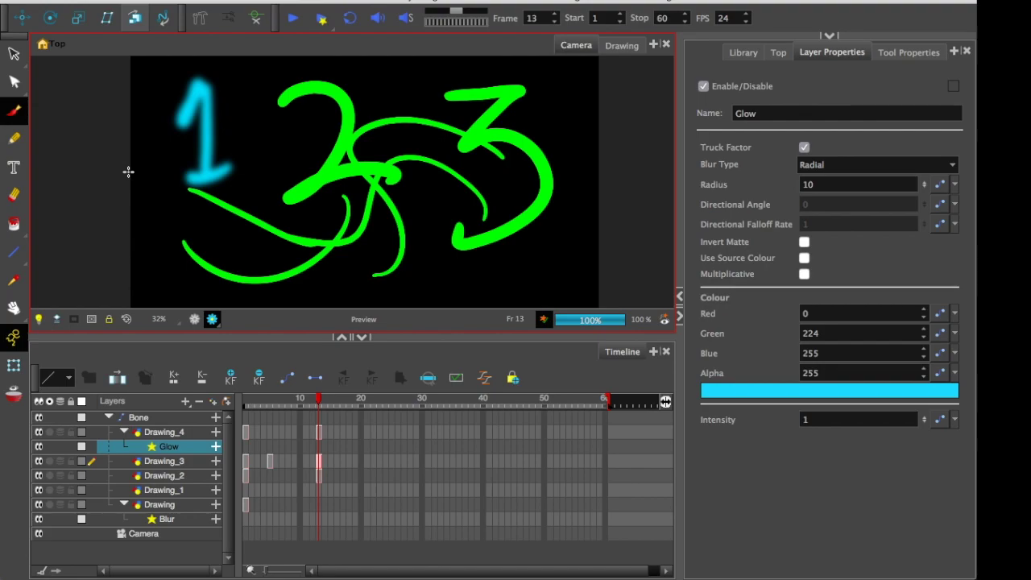
{"action": "left_click", "coordinate": [194, 319]}
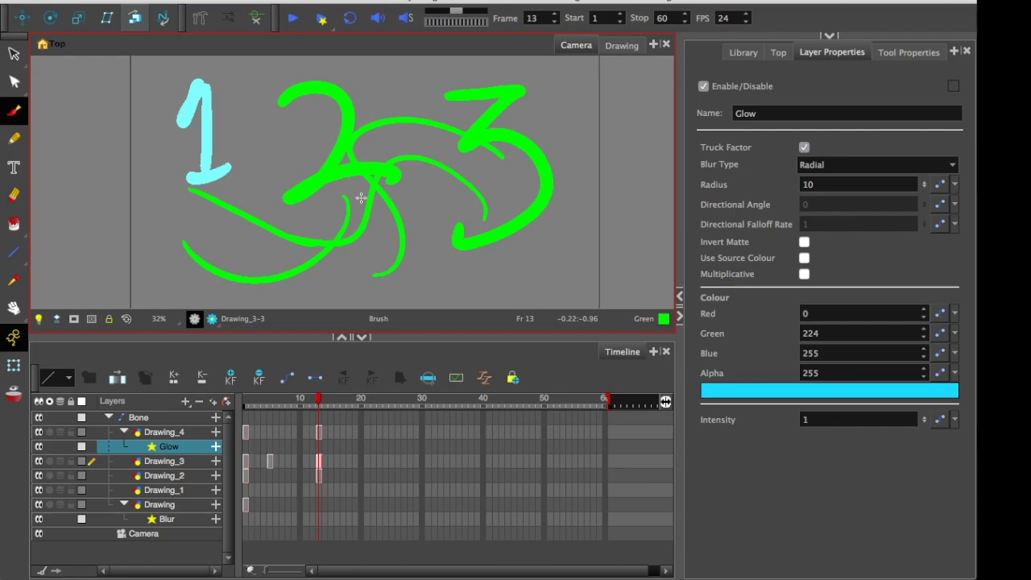
{"action": "left_click", "coordinate": [664, 318]}
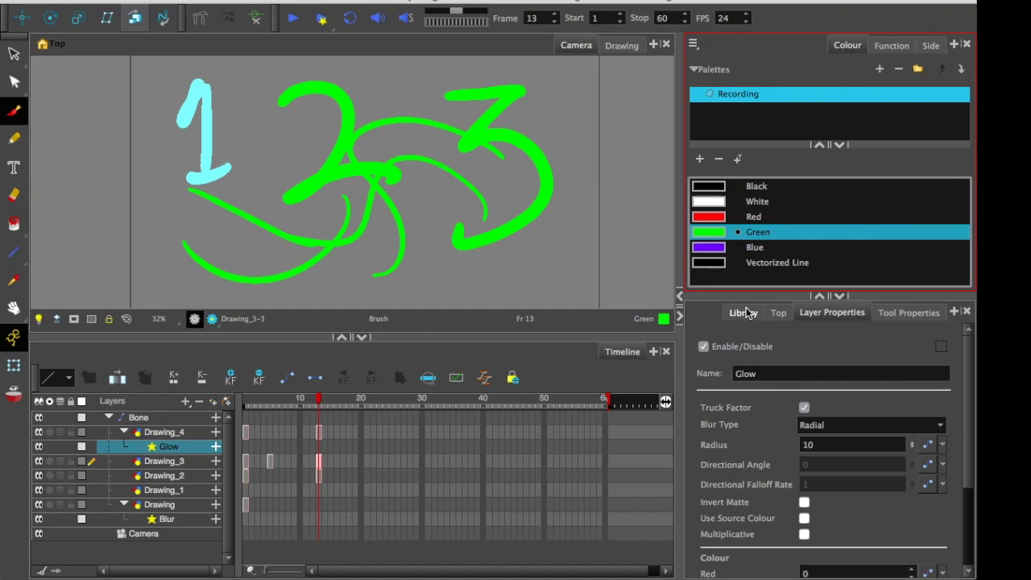
Enlarge the colour palette area and pan the canvas left.
{"action": "left_click", "coordinate": [746, 314]}
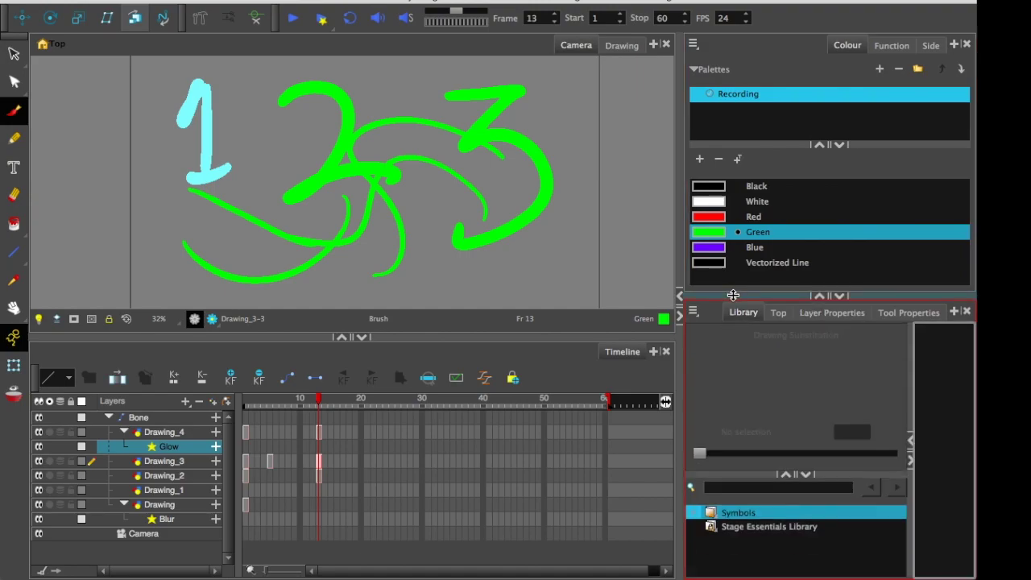
{"action": "left_click_drag", "start_coordinate": [733, 296], "coordinate": [734, 372]}
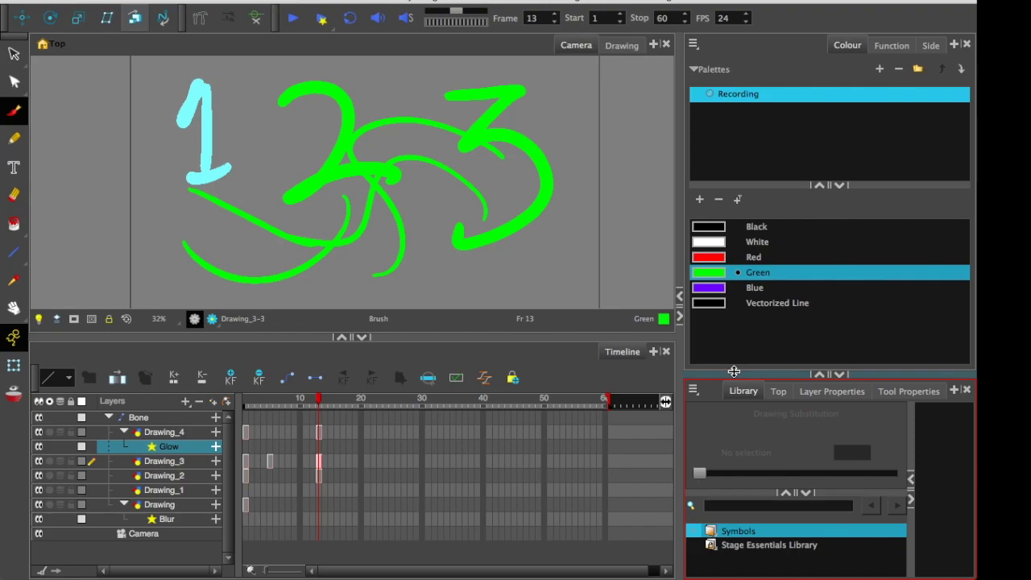
{"action": "left_click_drag", "start_coordinate": [528, 210], "coordinate": [416, 214]}
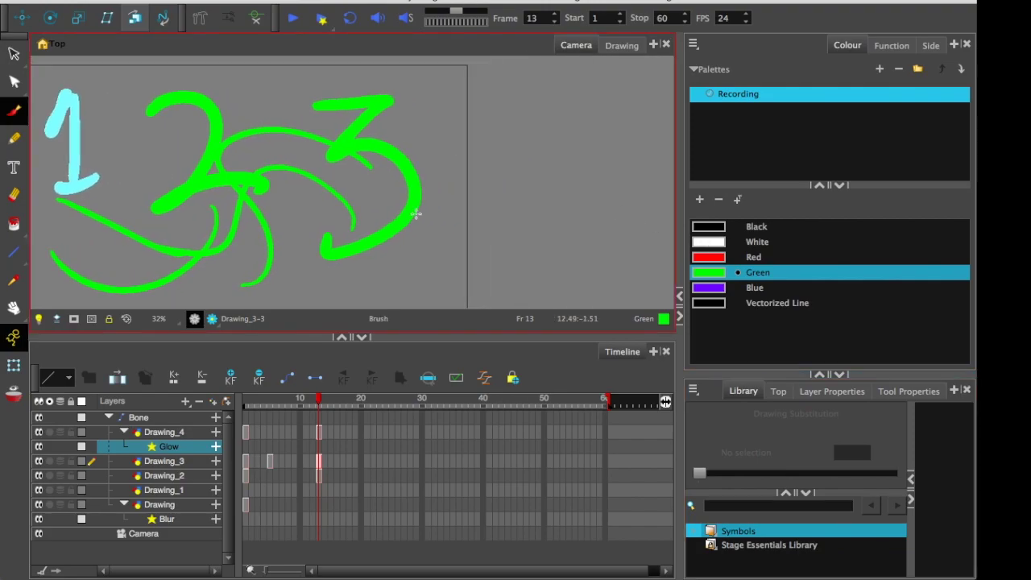
Try the White, Red, Green and Blue swatches, nudge the drawing right, and edit Green.
{"action": "left_click", "coordinate": [704, 242]}
{"action": "left_click", "coordinate": [706, 257]}
{"action": "left_click", "coordinate": [706, 272]}
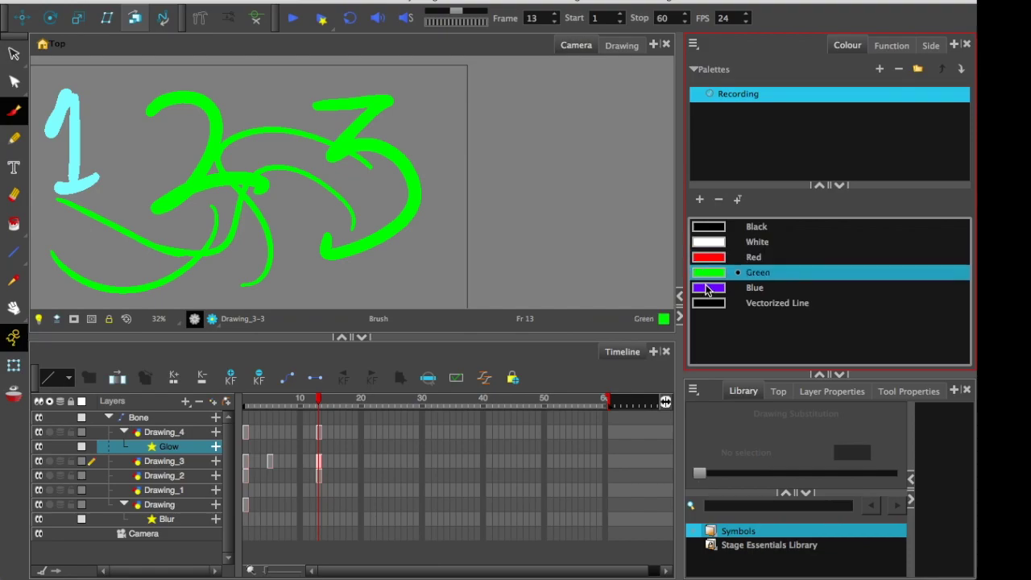
{"action": "left_click", "coordinate": [707, 288]}
{"action": "left_click_drag", "start_coordinate": [237, 184], "coordinate": [276, 188]}
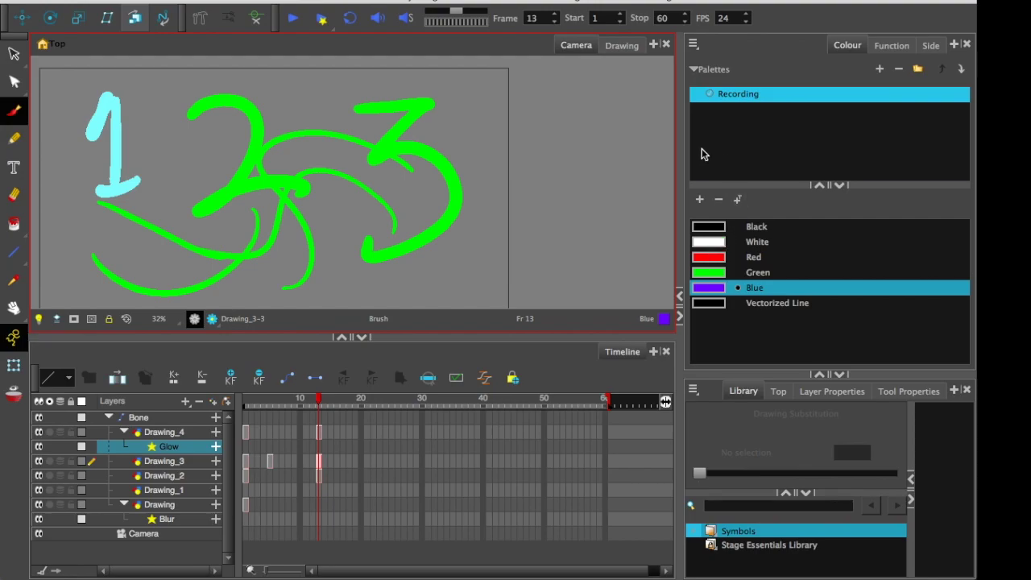
{"action": "double_click", "coordinate": [706, 274]}
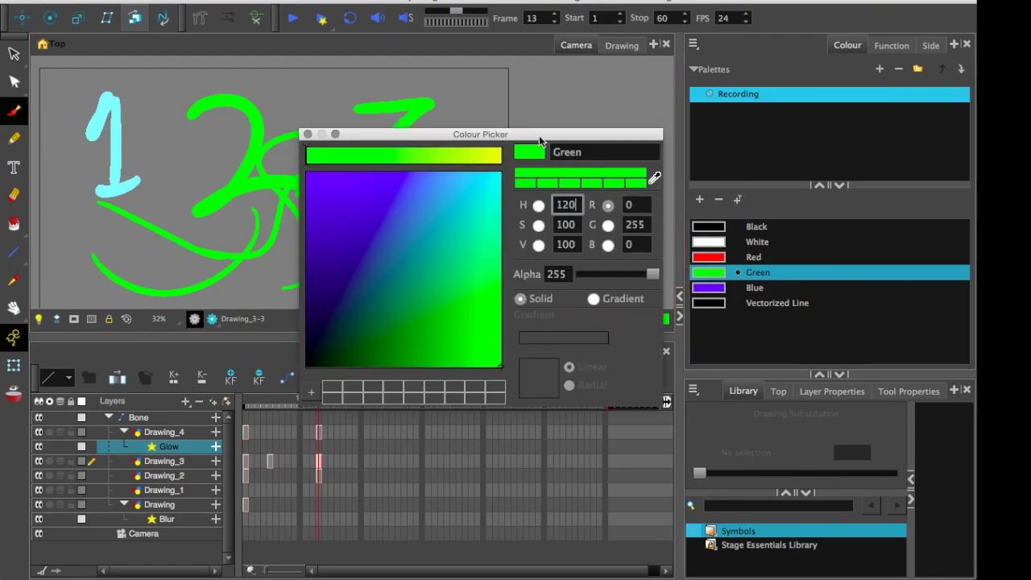
Change the Green swatch to pure magenta (RGB 255, 0, 255) in the Colour Picker.
{"action": "left_click_drag", "start_coordinate": [539, 135], "coordinate": [785, 155]}
{"action": "mouse_move", "coordinate": [602, 259]}
{"action": "left_mouse_down"}
{"action": "mouse_move", "coordinate": [593, 318]}
{"action": "mouse_move", "coordinate": [567, 185]}
{"action": "mouse_move", "coordinate": [702, 187]}
{"action": "mouse_move", "coordinate": [681, 223]}
{"action": "mouse_move", "coordinate": [549, 157]}
{"action": "left_mouse_up"}
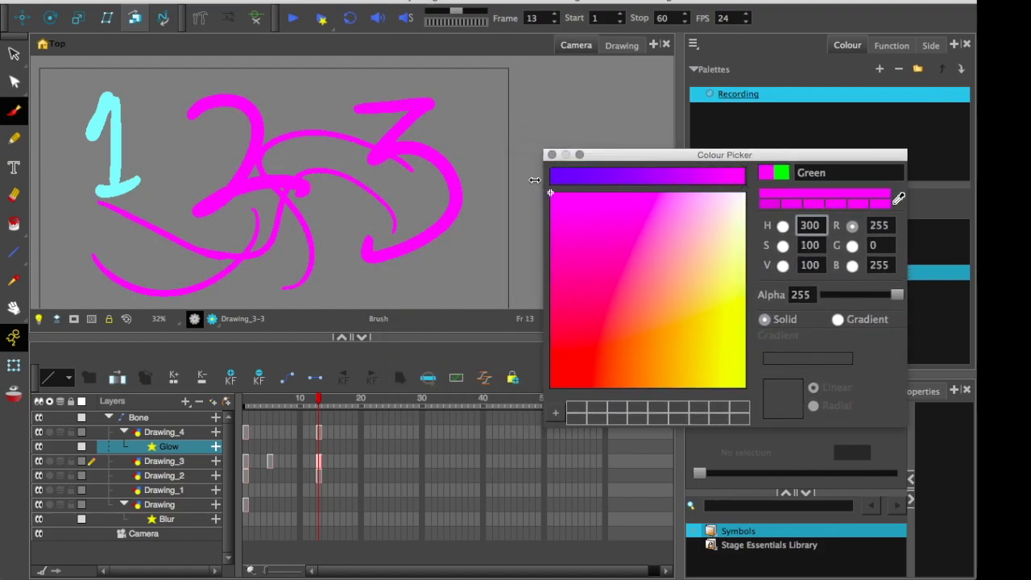
{"action": "mouse_move", "coordinate": [617, 161]}
{"action": "left_mouse_down"}
{"action": "mouse_move", "coordinate": [583, 221]}
{"action": "mouse_move", "coordinate": [427, 316]}
{"action": "left_mouse_up"}
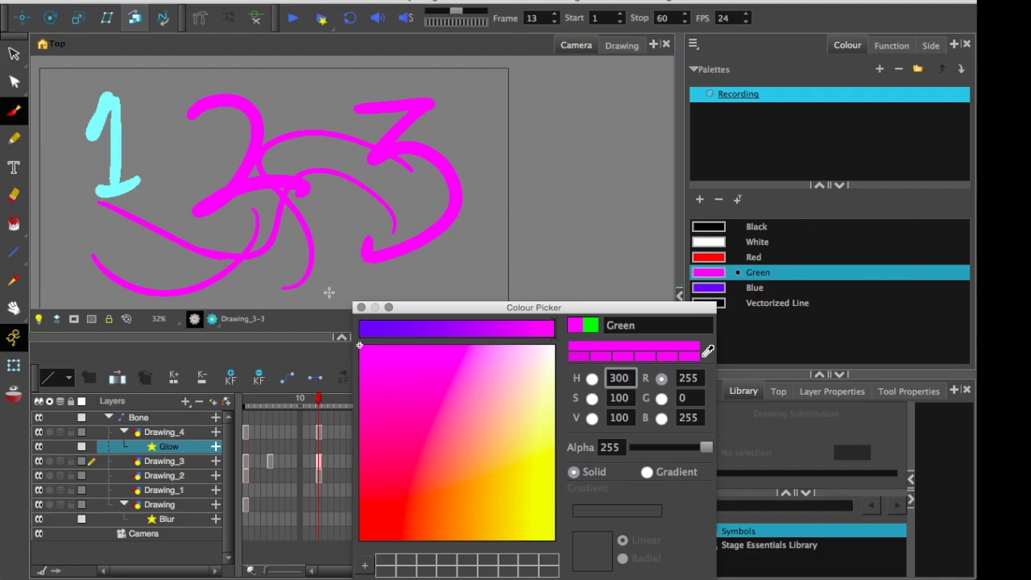
{"action": "left_click", "coordinate": [360, 307]}
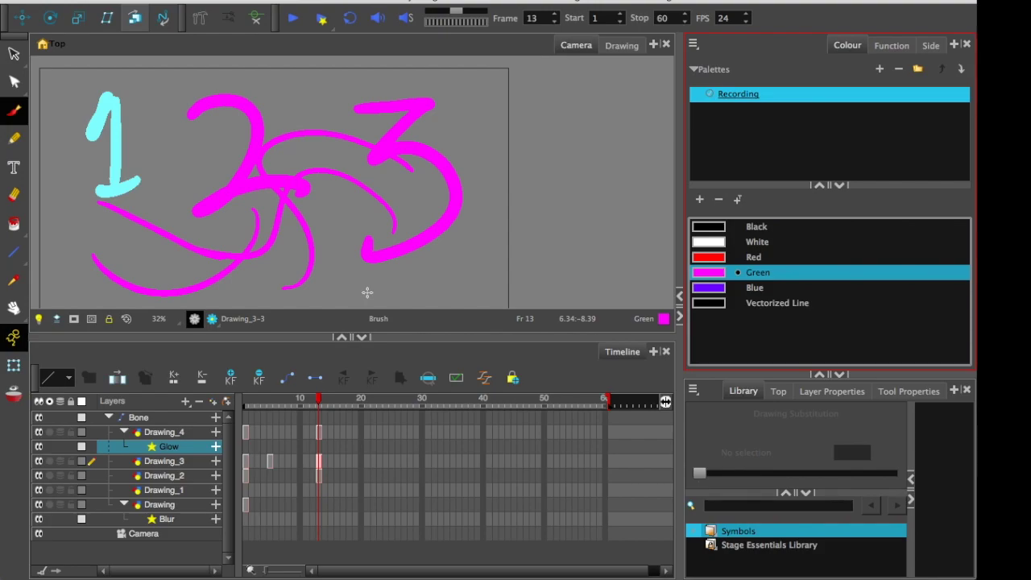
{"action": "double_click", "coordinate": [758, 276]}
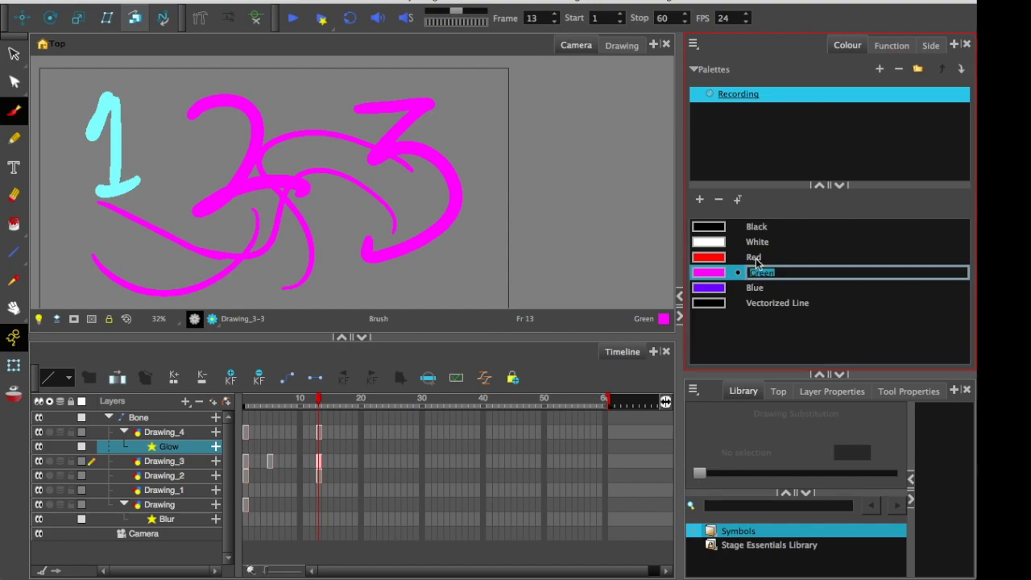
Name the swatches Hair, Face and Jacket, then collapse the palettes list.
{"action": "type", "text": "Hair"}
{"action": "key", "text": "Tab"}
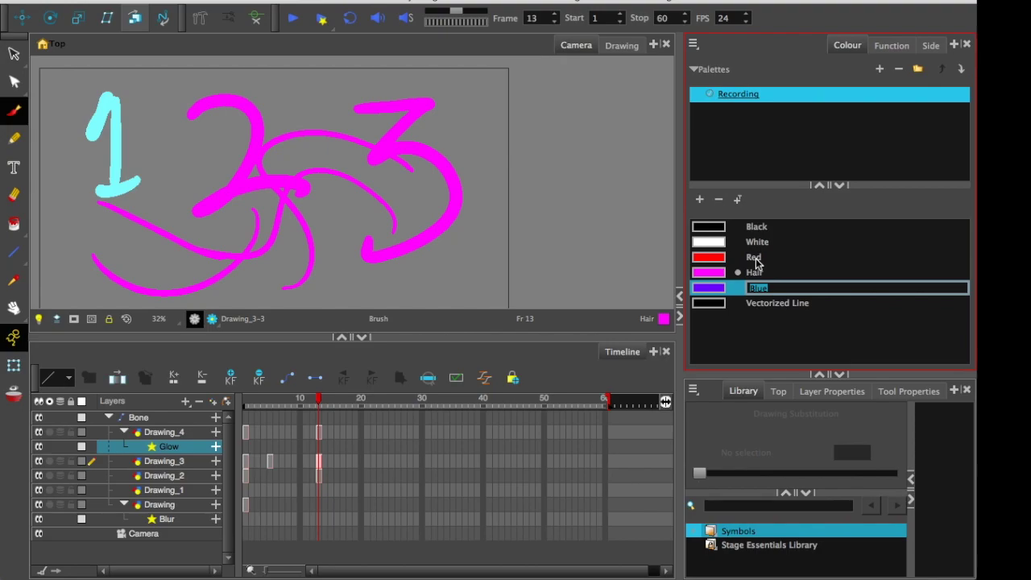
{"action": "type", "text": "Face"}
{"action": "key", "text": "Tab"}
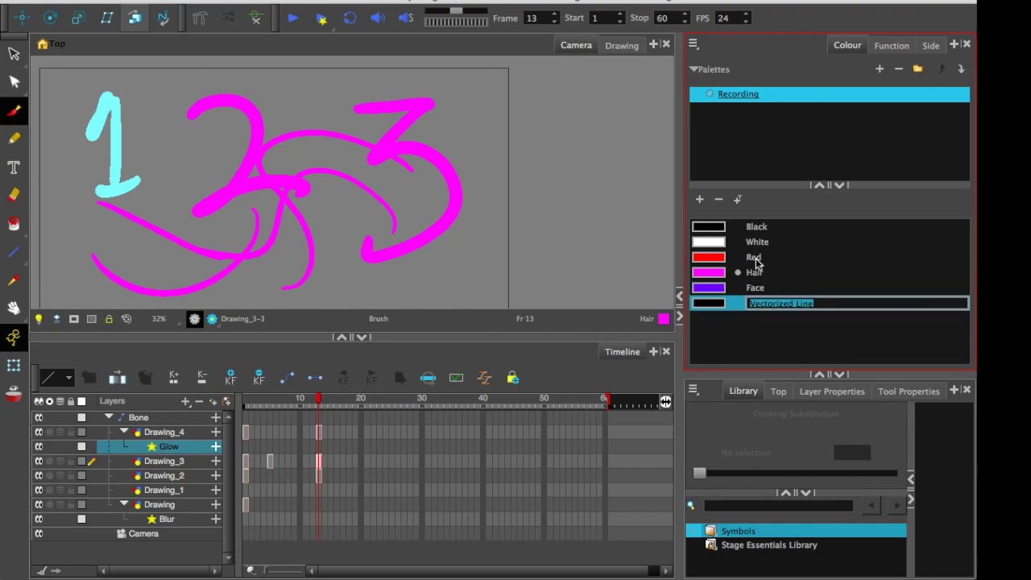
{"action": "type", "text": "Jacket"}
{"action": "key", "text": "Tab"}
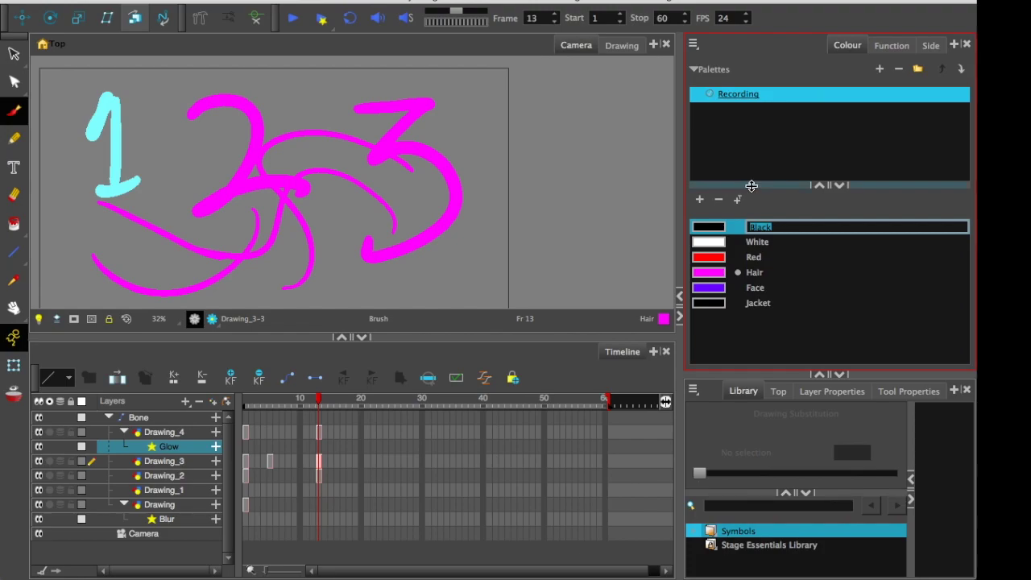
{"action": "left_click_drag", "start_coordinate": [749, 184], "coordinate": [740, 82]}
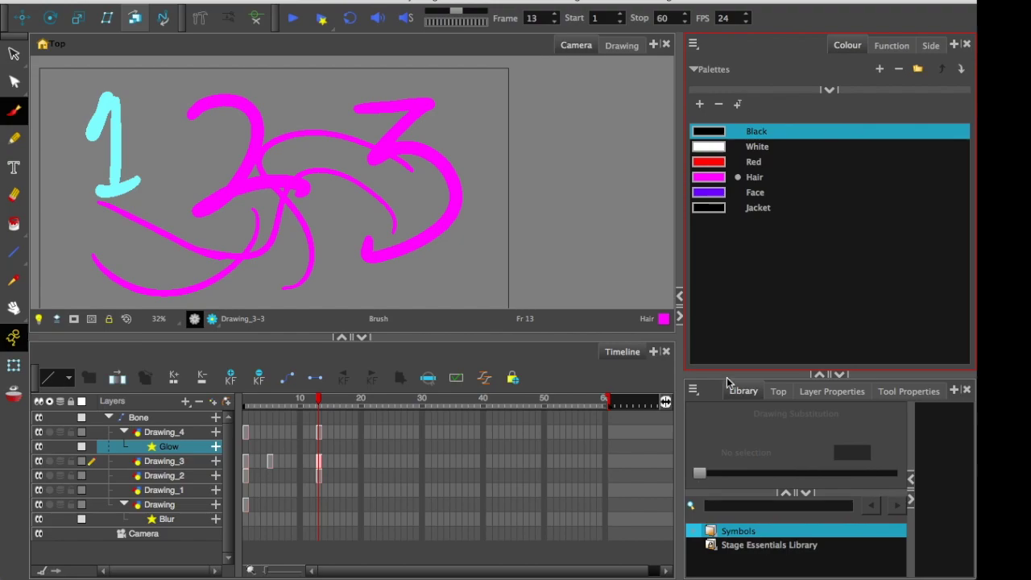
Resize the Library panel and its panes to show Drawing Substitution above the selected Symbols folder.
{"action": "left_click_drag", "start_coordinate": [716, 375], "coordinate": [684, 63]}
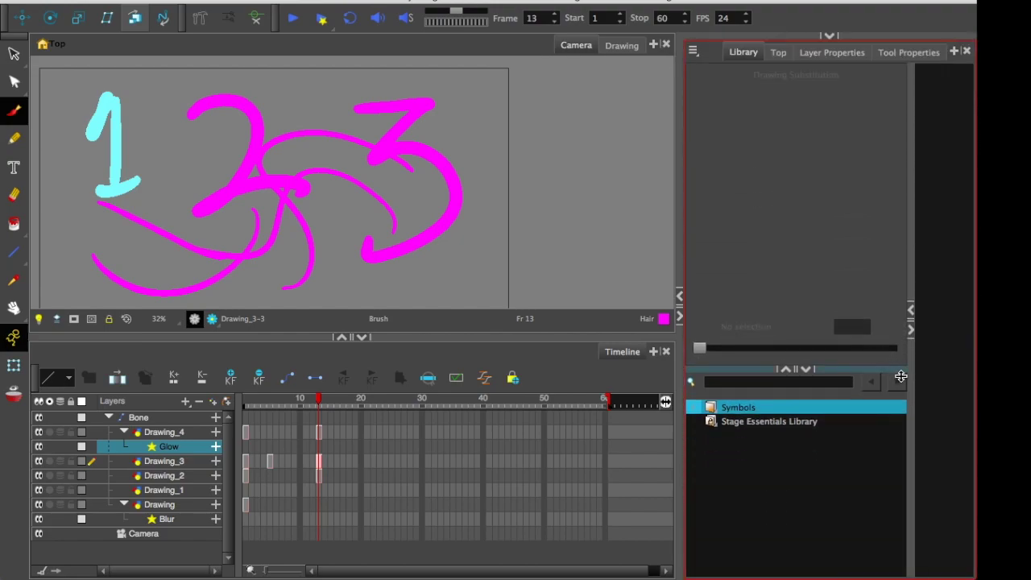
{"action": "mouse_move", "coordinate": [908, 376]}
{"action": "left_mouse_down"}
{"action": "mouse_move", "coordinate": [774, 362]}
{"action": "mouse_move", "coordinate": [735, 195]}
{"action": "left_mouse_up"}
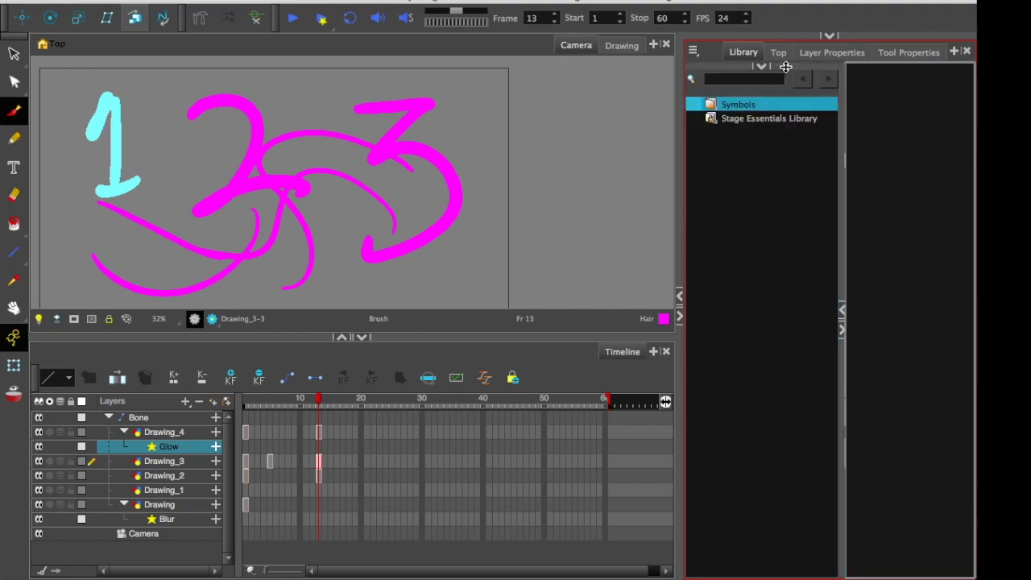
{"action": "left_click_drag", "start_coordinate": [782, 67], "coordinate": [786, 144]}
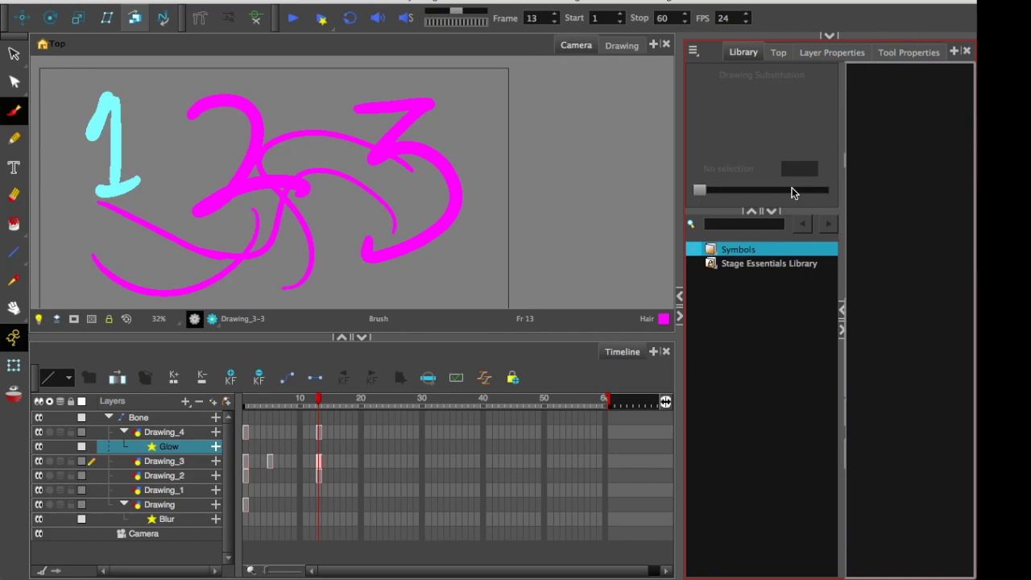
{"action": "left_click", "coordinate": [710, 251]}
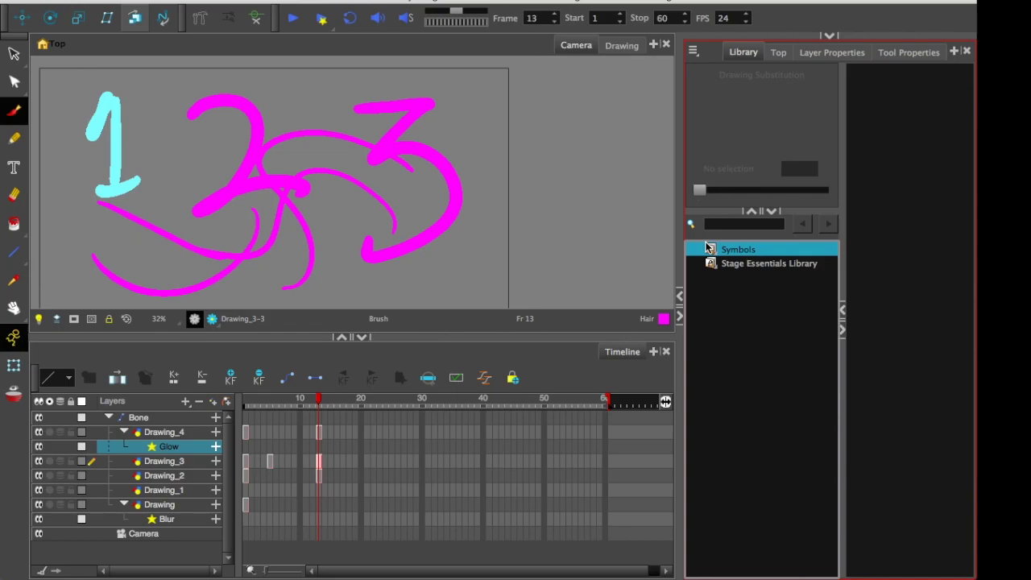
Select all the number drawings and create the symbol Drawing_1 from them.
{"action": "left_click", "coordinate": [14, 53]}
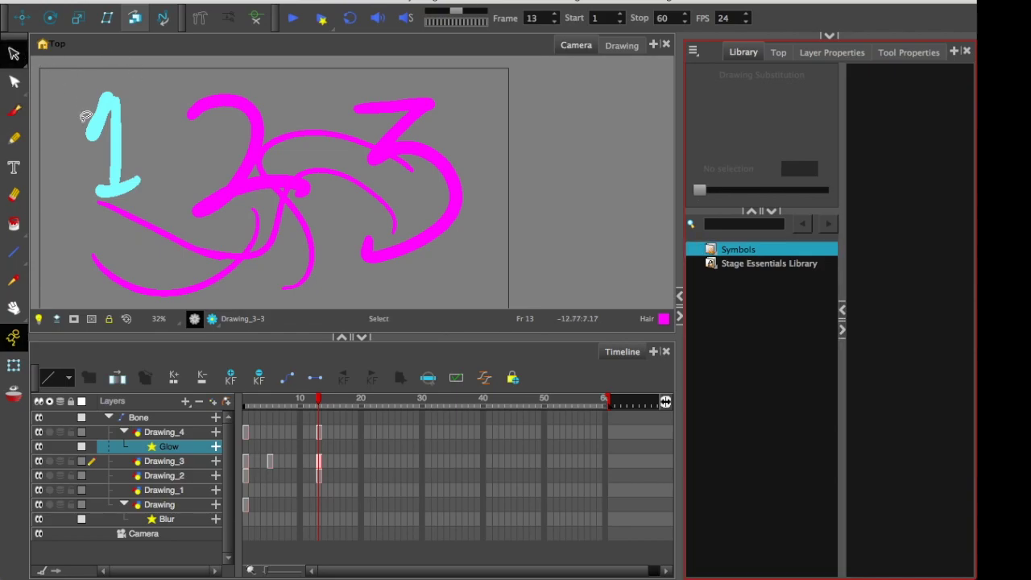
{"action": "mouse_move", "coordinate": [86, 104]}
{"action": "left_mouse_down"}
{"action": "mouse_move", "coordinate": [467, 295]}
{"action": "mouse_move", "coordinate": [123, 143]}
{"action": "left_mouse_up"}
{"action": "left_click", "coordinate": [181, 0]}
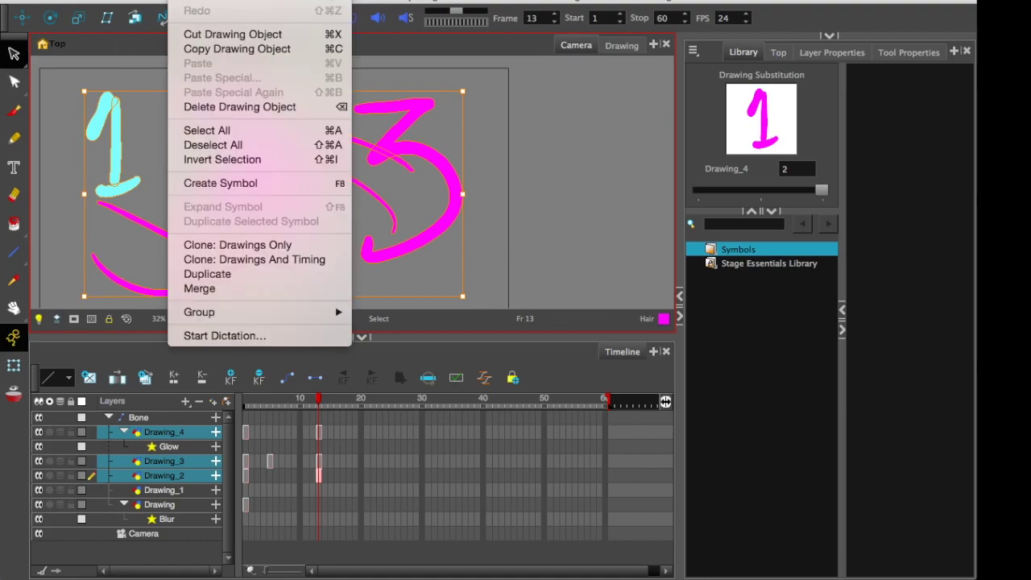
{"action": "left_click", "coordinate": [201, 184]}
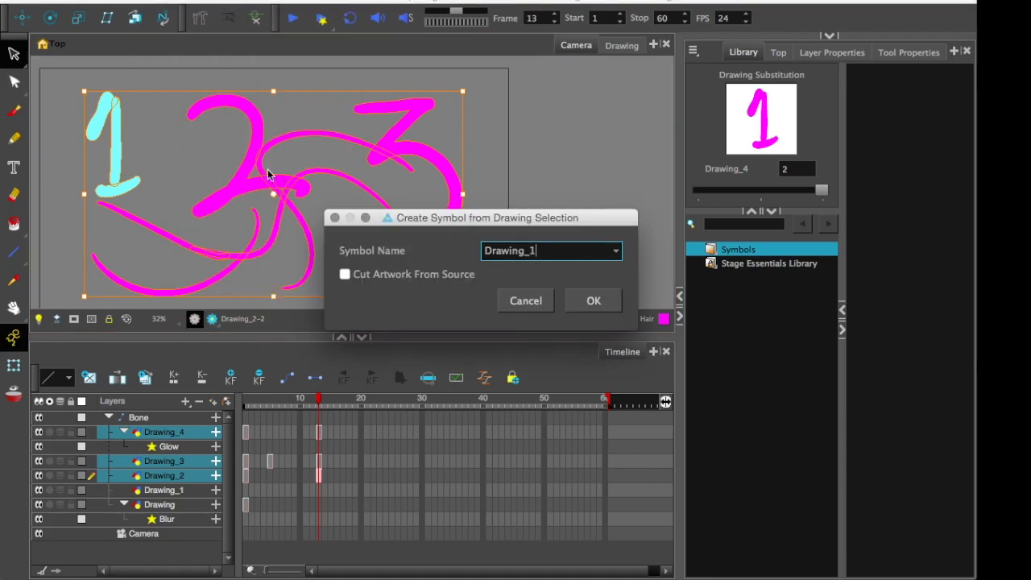
{"action": "left_click", "coordinate": [593, 301]}
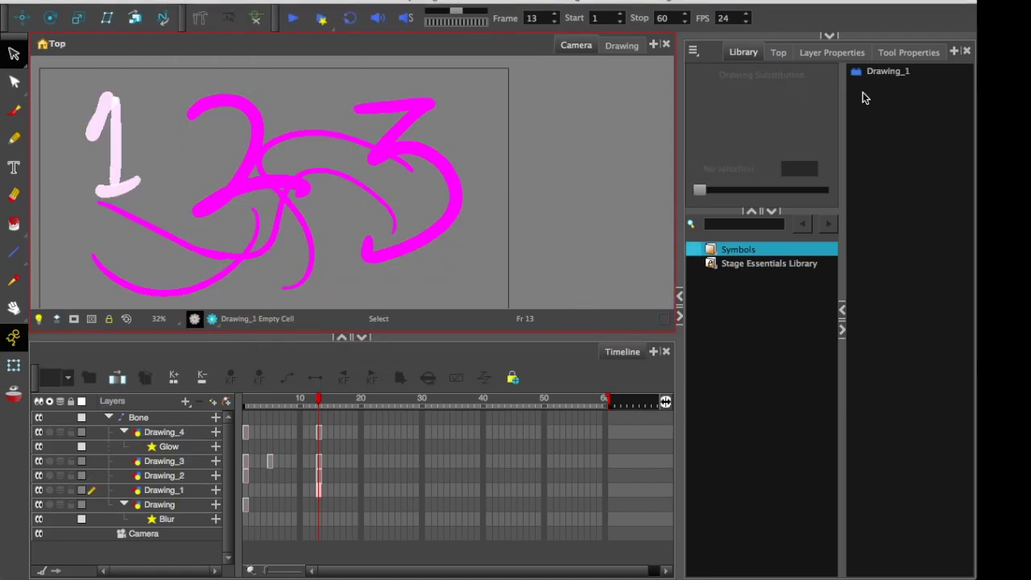
Drag two copies of Drawing_1 from the Library into the scene.
{"action": "left_click", "coordinate": [882, 70]}
{"action": "scroll", "coordinate": [402, 120], "scroll_direction": "up", "scroll_amount": 3}
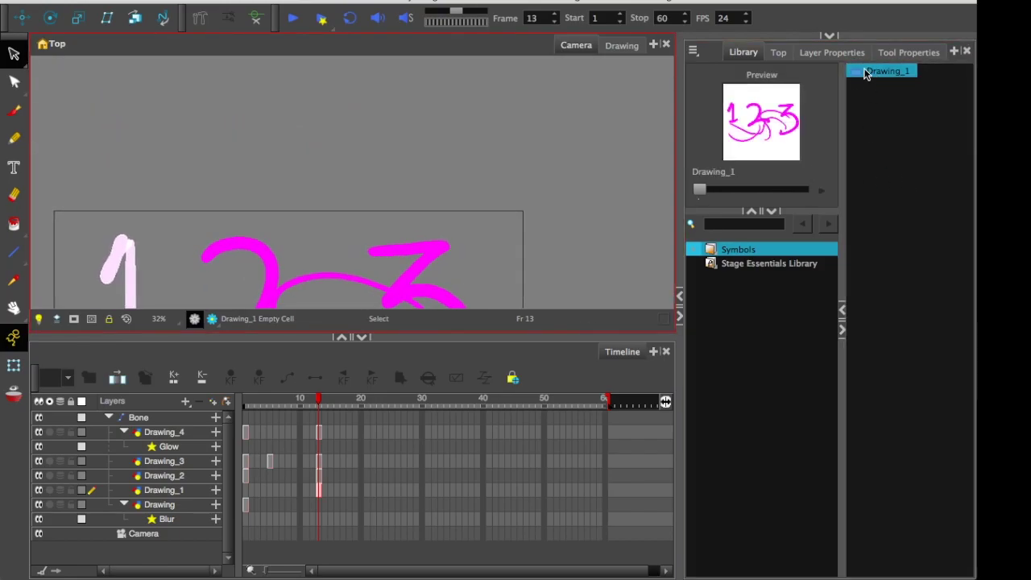
{"action": "left_click_drag", "start_coordinate": [868, 71], "coordinate": [351, 115]}
{"action": "left_click_drag", "start_coordinate": [749, 137], "coordinate": [530, 175]}
{"action": "scroll", "coordinate": [435, 141], "scroll_direction": "down", "scroll_amount": 3}
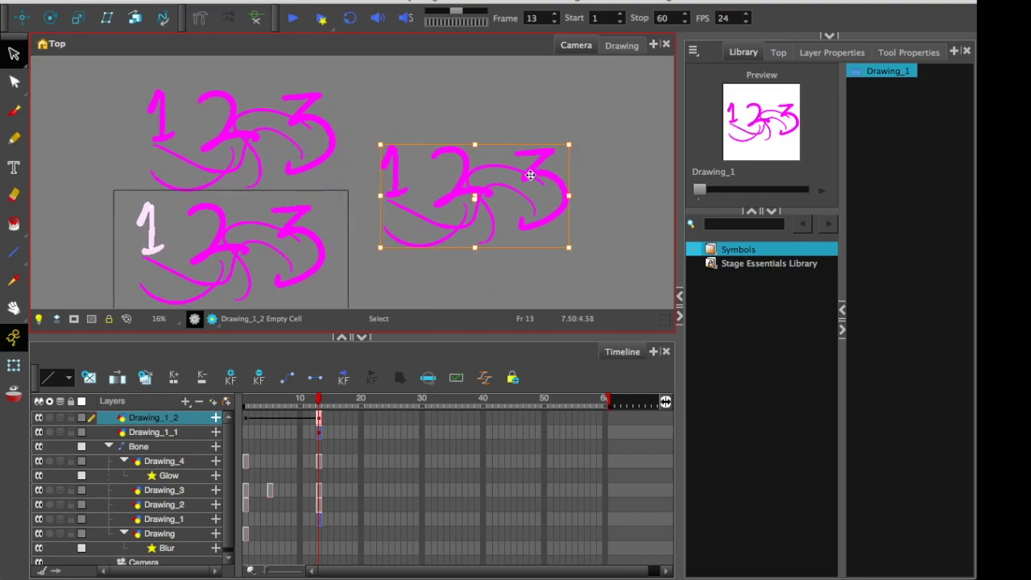
{"action": "left_click", "coordinate": [856, 72]}
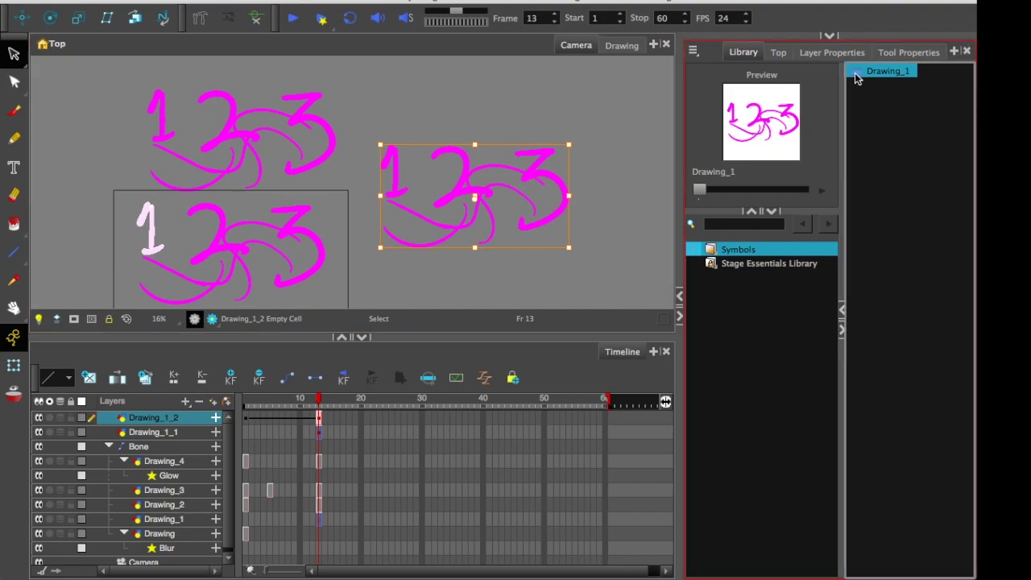
{"action": "right_click", "coordinate": [856, 71]}
Enter Edit Symbol on Drawing_1 and delete the 3 stroke.
{"action": "left_click", "coordinate": [872, 172]}
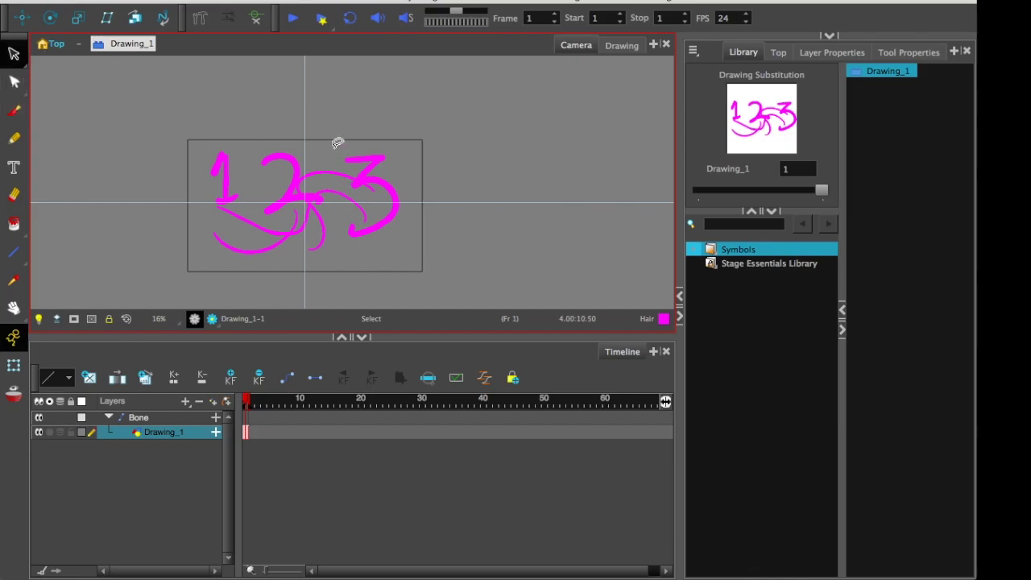
{"action": "left_click", "coordinate": [370, 163]}
{"action": "key", "text": "ctrl+a"}
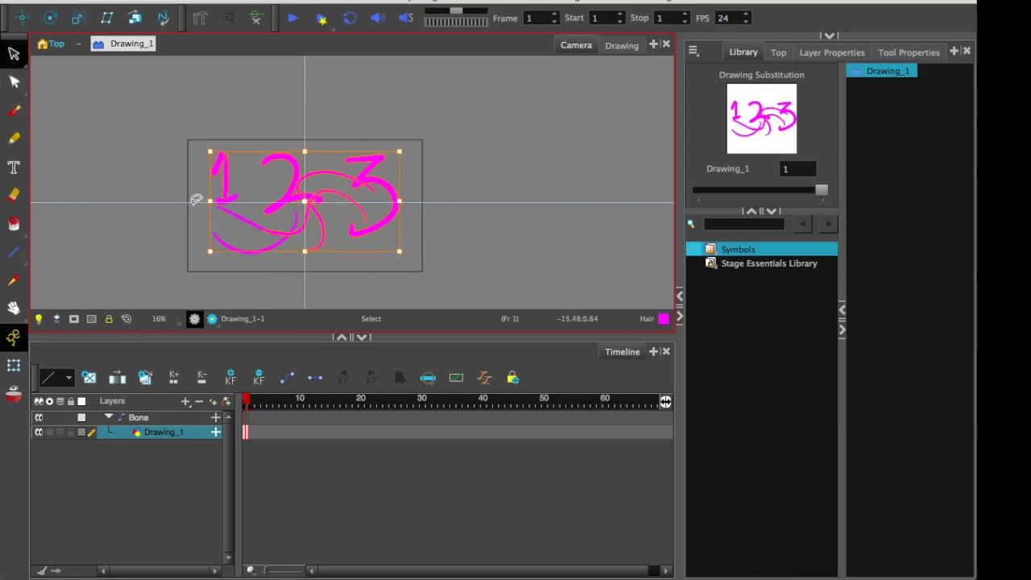
{"action": "left_click", "coordinate": [352, 126]}
{"action": "left_click", "coordinate": [370, 165]}
{"action": "key", "text": "Delete"}
Brush a 5 where the 3 was and return to the Top scene.
{"action": "left_click", "coordinate": [14, 110]}
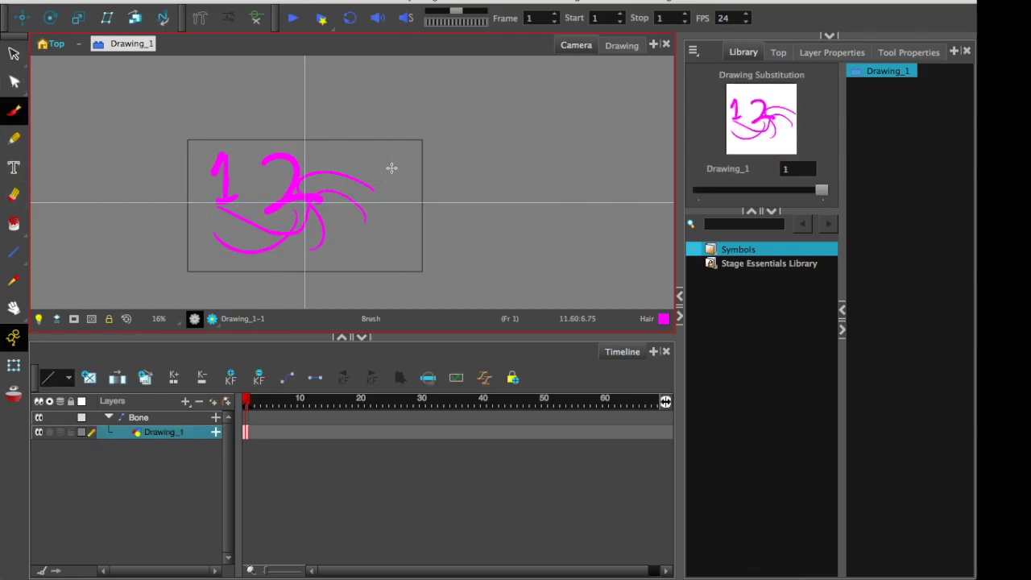
{"action": "mouse_move", "coordinate": [395, 154]}
{"action": "left_mouse_down"}
{"action": "mouse_move", "coordinate": [348, 193]}
{"action": "mouse_move", "coordinate": [329, 240]}
{"action": "left_mouse_up"}
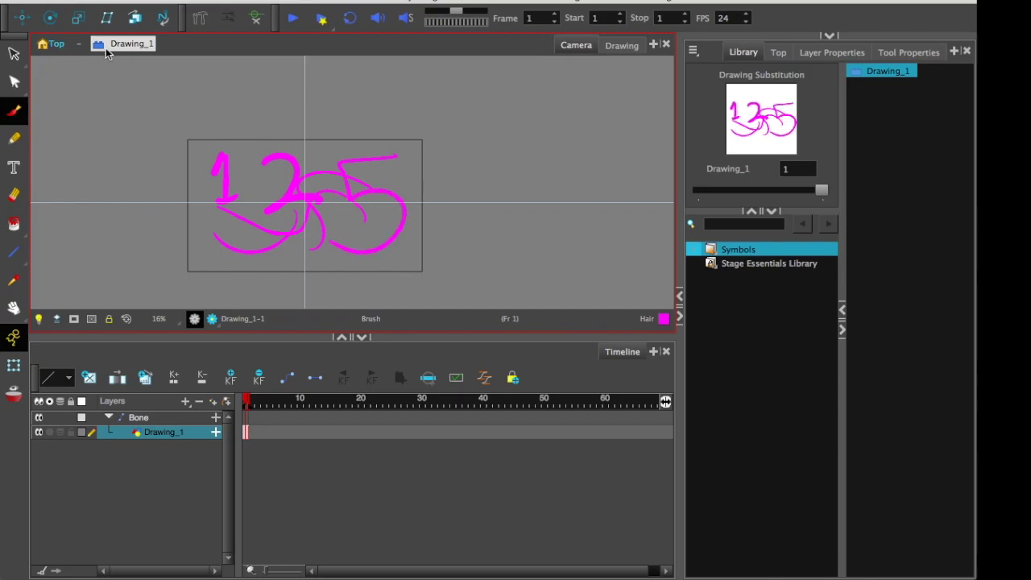
{"action": "left_click", "coordinate": [55, 44]}
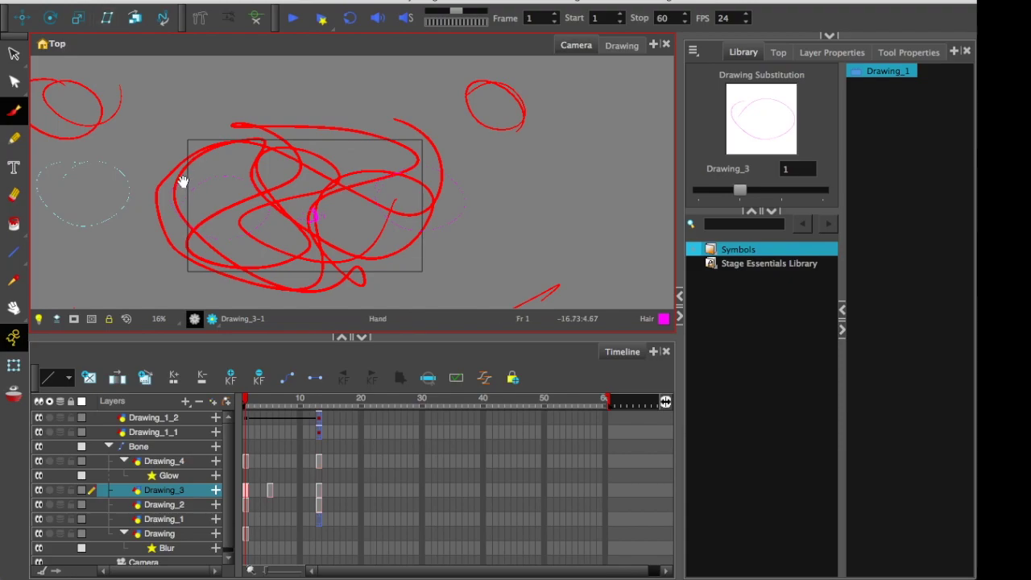
At frame 13, select and delete the stray 3 strokes on Drawing_2.
{"action": "left_click", "coordinate": [318, 400]}
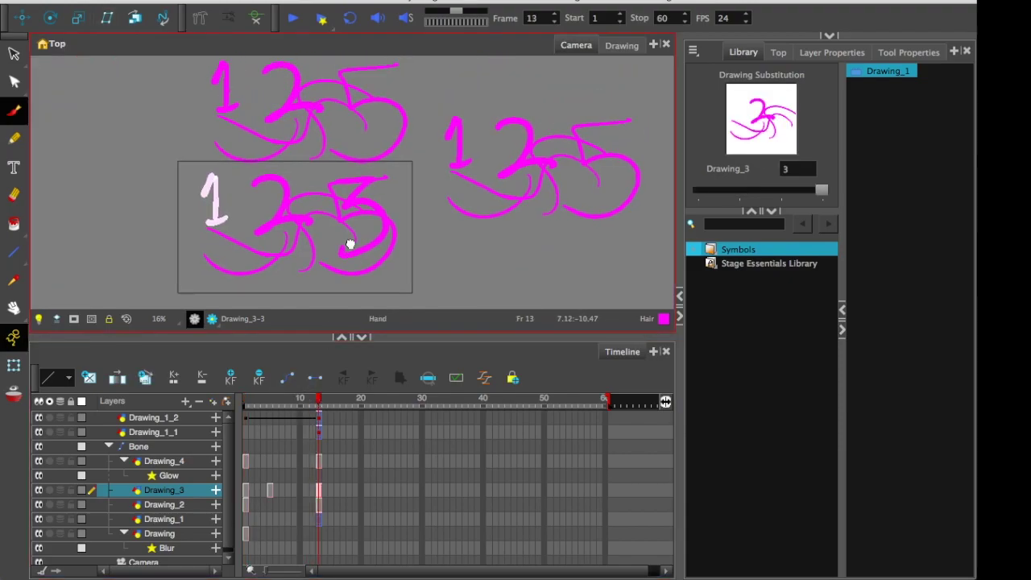
{"action": "left_click_drag", "start_coordinate": [349, 244], "coordinate": [336, 280]}
{"action": "left_click", "coordinate": [14, 53]}
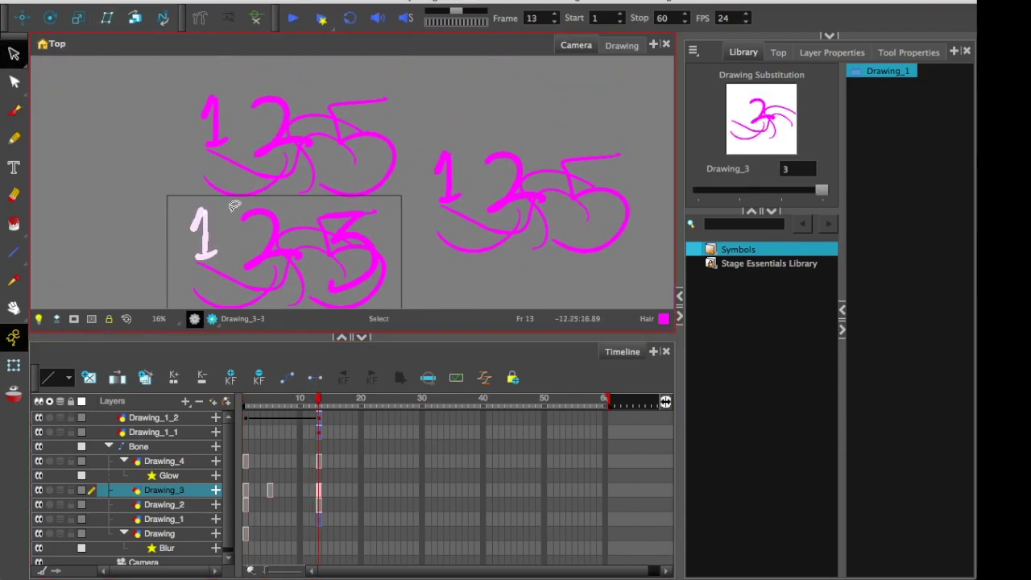
{"action": "scroll", "coordinate": [234, 206], "scroll_direction": "down", "scroll_amount": 3}
{"action": "left_click", "coordinate": [332, 230]}
{"action": "key", "text": "Delete"}
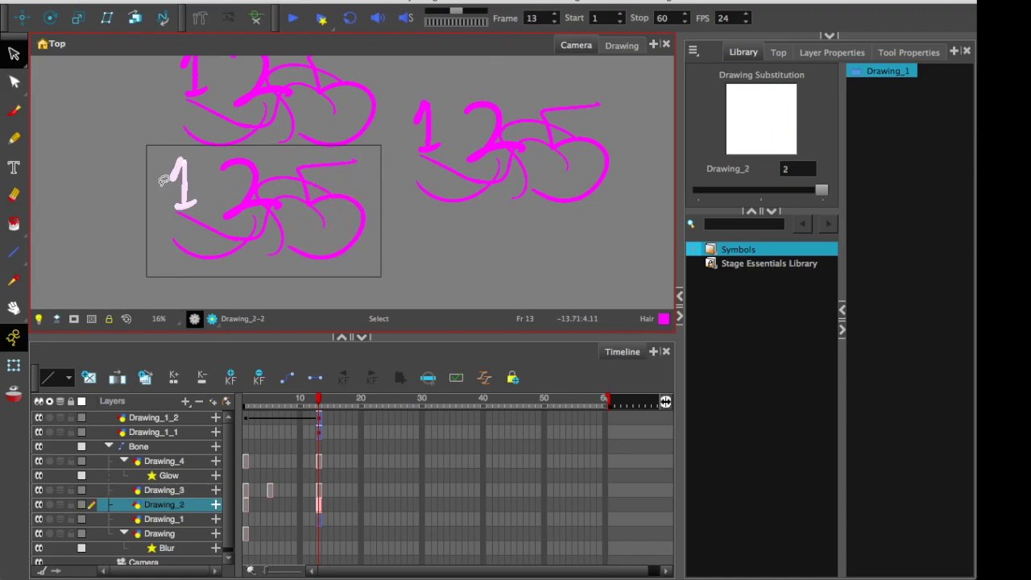
{"action": "left_click", "coordinate": [116, 196]}
Drag two more Drawing_1 copies from the Library onto the canvas, one at the top-left.
{"action": "scroll", "coordinate": [258, 181], "scroll_direction": "up", "scroll_amount": 3}
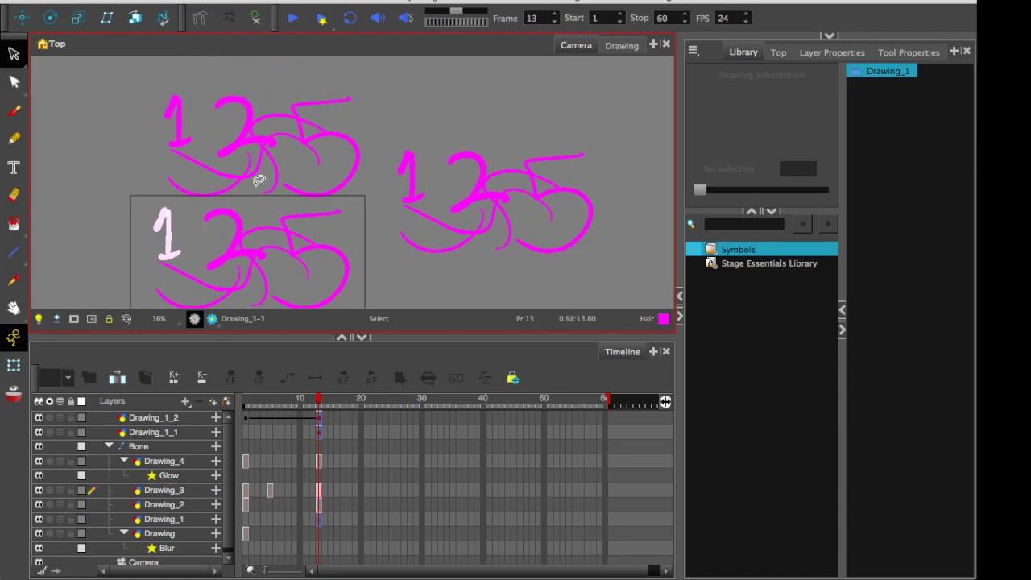
{"action": "left_click_drag", "start_coordinate": [860, 71], "coordinate": [541, 145]}
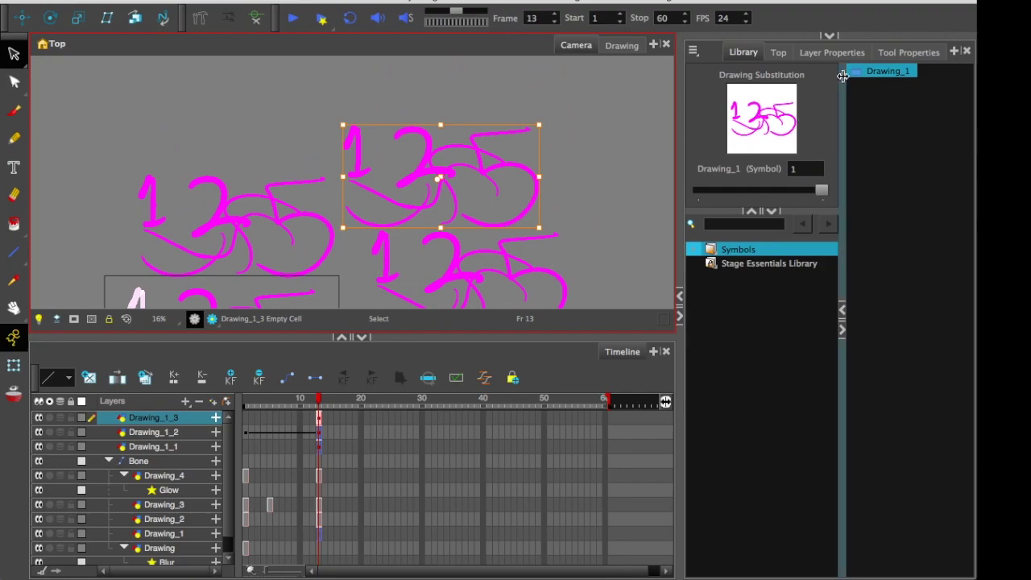
{"action": "left_click_drag", "start_coordinate": [846, 73], "coordinate": [216, 139]}
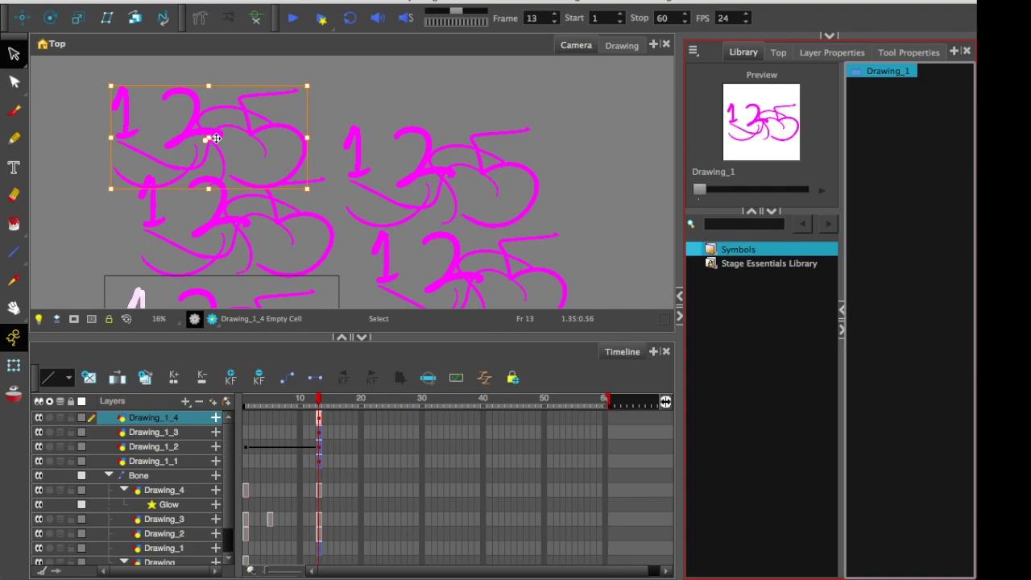
Browse the Stage Essentials Library and its Symbols folder, then return to list _SteamPunk'd Characters and Drawing.tpl.
{"action": "left_click", "coordinate": [716, 264]}
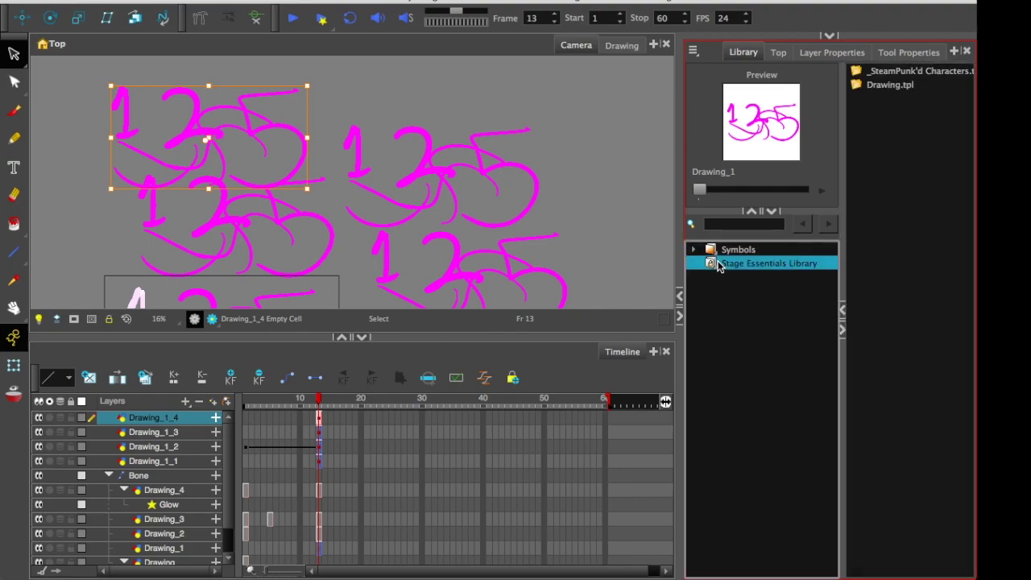
{"action": "left_click", "coordinate": [716, 253]}
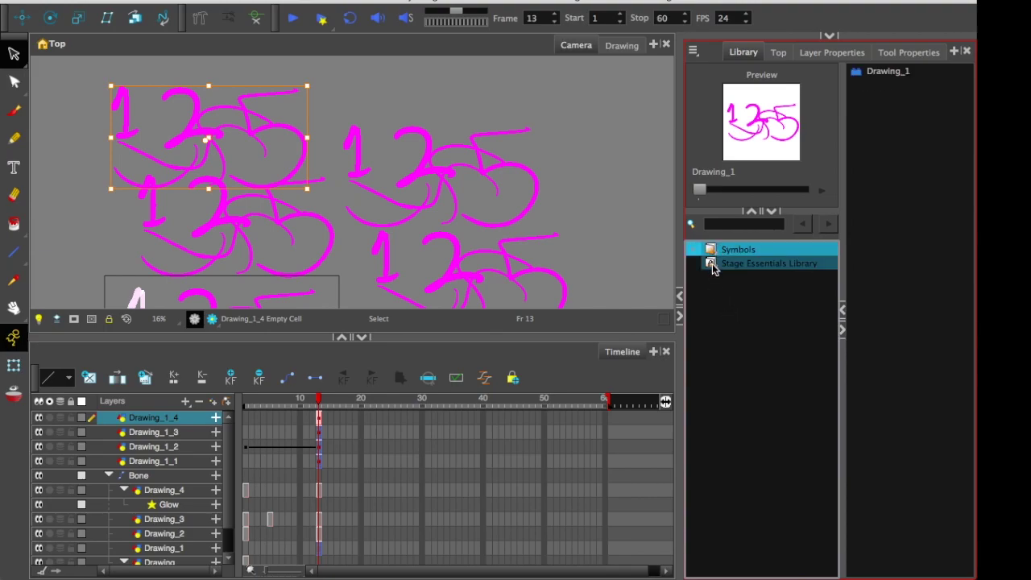
{"action": "left_click", "coordinate": [712, 265]}
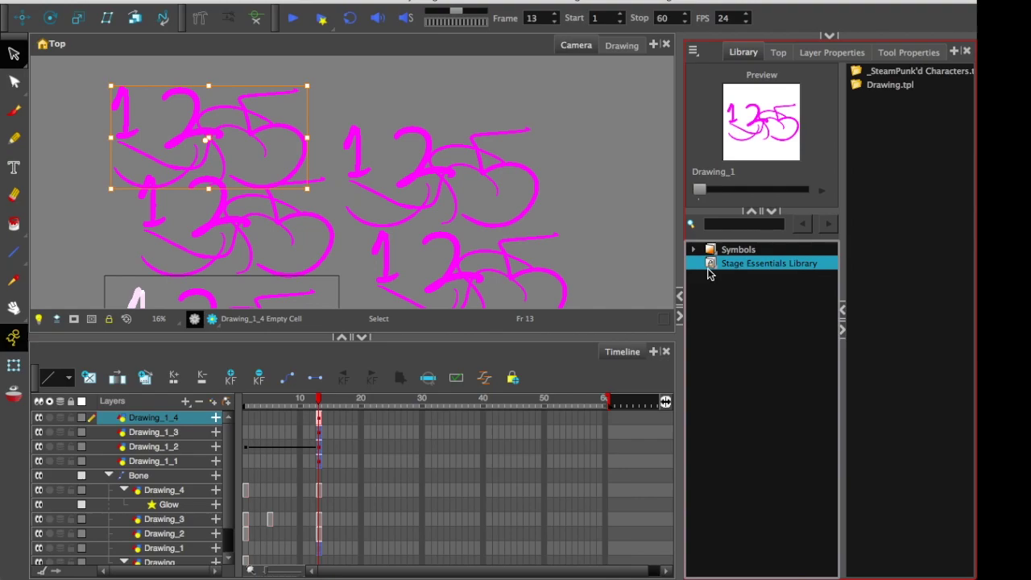
{"action": "scroll", "coordinate": [150, 223], "scroll_direction": "down", "scroll_amount": 5}
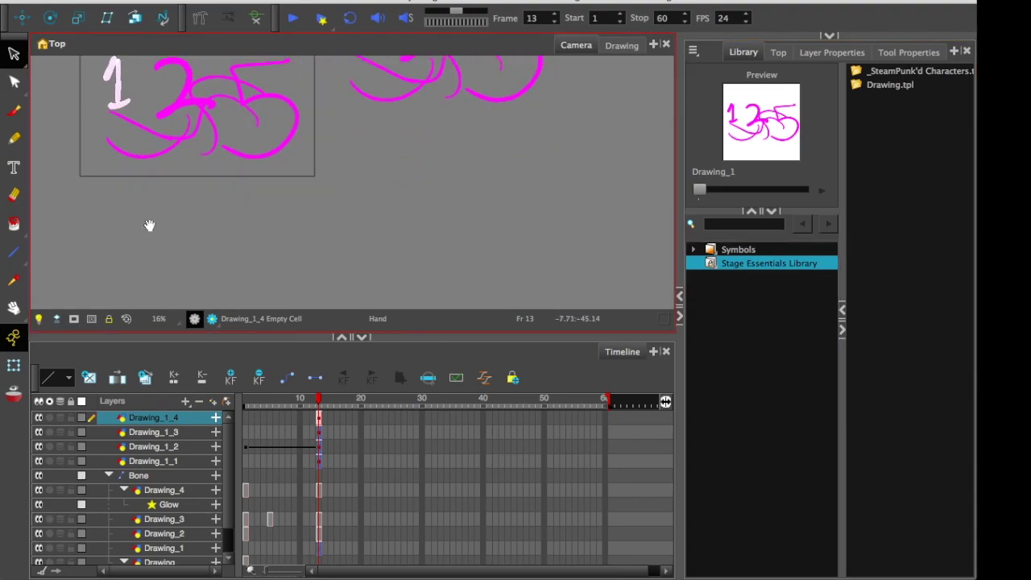
At frame 23, scribble a pink filled square in the camera frame with the Brush.
{"action": "left_click_drag", "start_coordinate": [362, 427], "coordinate": [379, 430]}
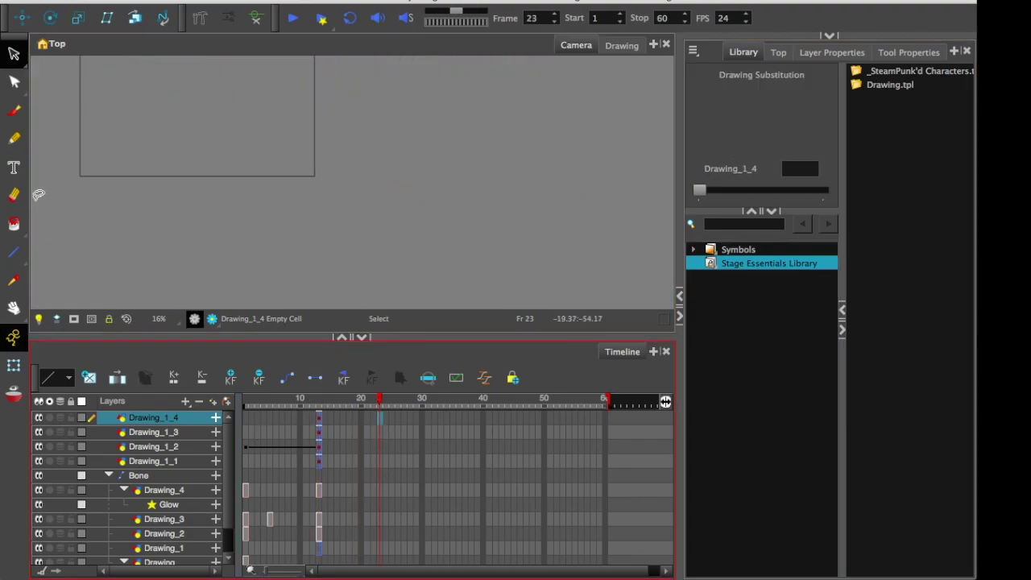
{"action": "left_click", "coordinate": [14, 111]}
{"action": "mouse_move", "coordinate": [314, 188]}
{"action": "left_mouse_down"}
{"action": "mouse_move", "coordinate": [255, 264]}
{"action": "mouse_move", "coordinate": [324, 199]}
{"action": "mouse_move", "coordinate": [295, 187]}
{"action": "mouse_move", "coordinate": [302, 204]}
{"action": "mouse_move", "coordinate": [274, 191]}
{"action": "mouse_move", "coordinate": [322, 231]}
{"action": "mouse_move", "coordinate": [272, 219]}
{"action": "mouse_move", "coordinate": [249, 226]}
{"action": "mouse_move", "coordinate": [252, 248]}
{"action": "mouse_move", "coordinate": [255, 209]}
{"action": "mouse_move", "coordinate": [733, 251]}
{"action": "left_mouse_up"}
{"action": "scroll", "coordinate": [266, 211], "scroll_direction": "up", "scroll_amount": 5}
Switch to the Select tool and get Right To Modify on the Stage Essentials Library.
{"action": "key", "text": "alt+s"}
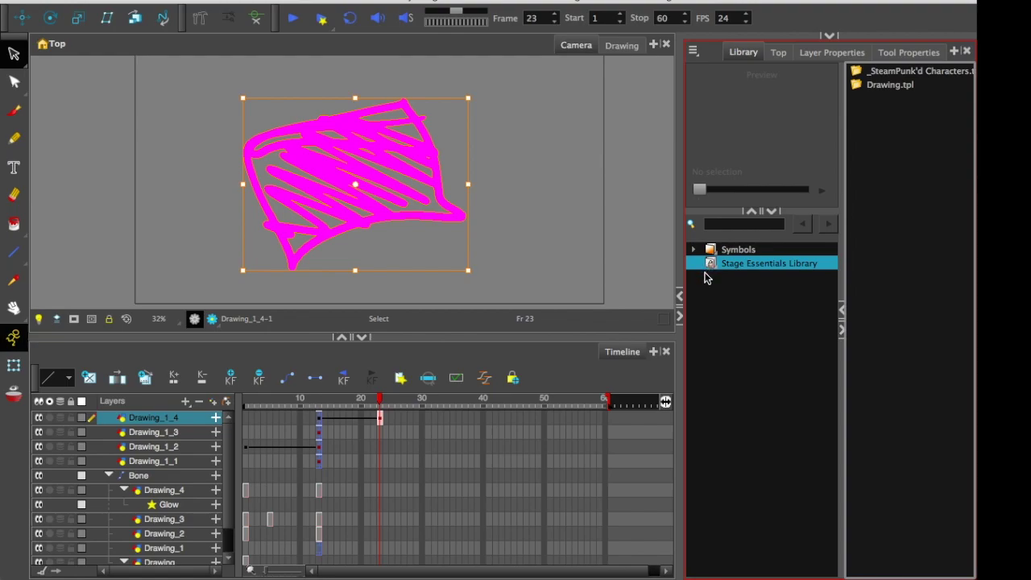
{"action": "right_click", "coordinate": [714, 265]}
{"action": "left_click", "coordinate": [722, 273]}
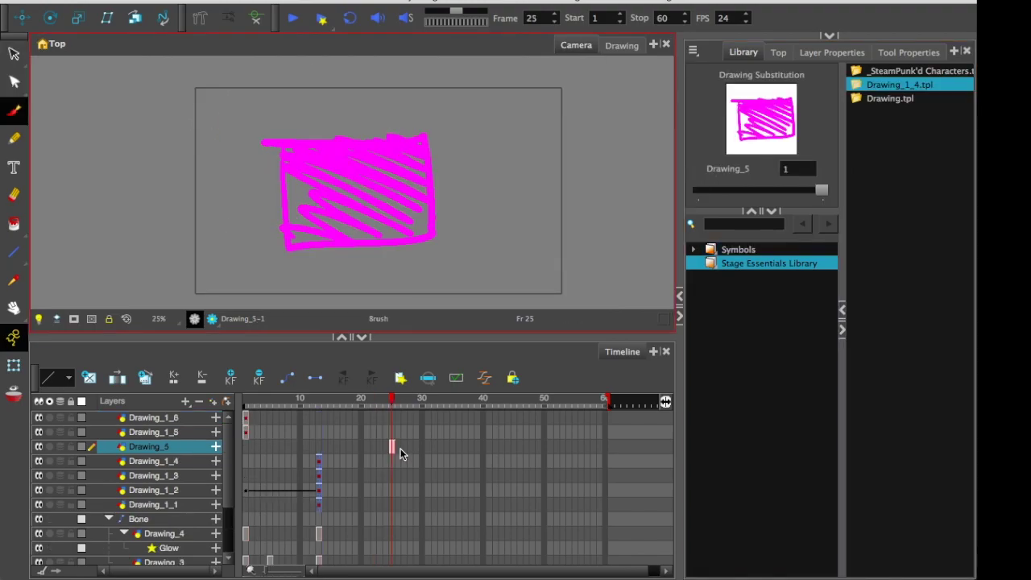
Save the frame-25 Drawing_5 cell into the library as a template, keeping the default name Drawing_5.tpl.
{"action": "left_click", "coordinate": [391, 445]}
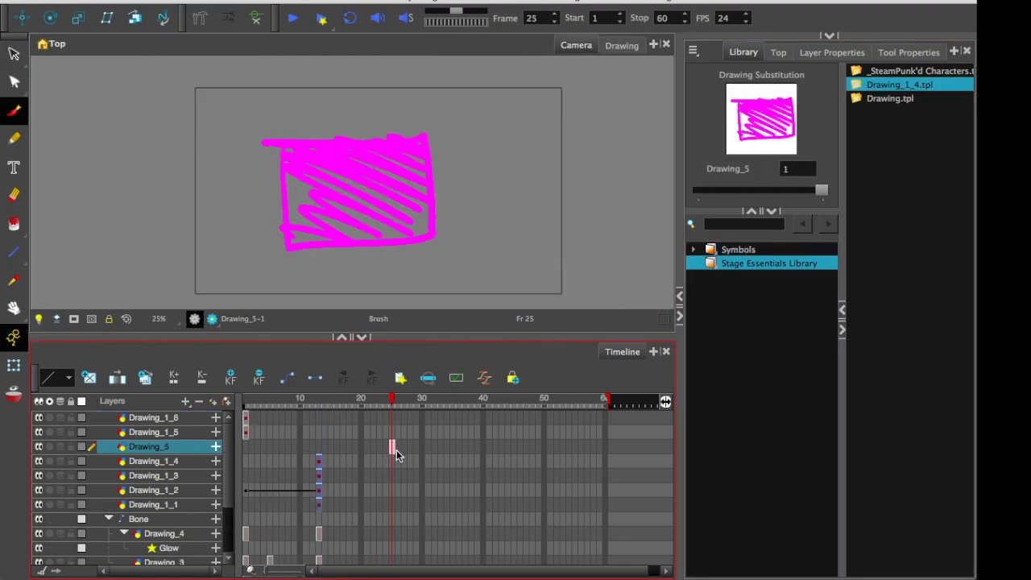
{"action": "left_click_drag", "start_coordinate": [395, 447], "coordinate": [892, 352]}
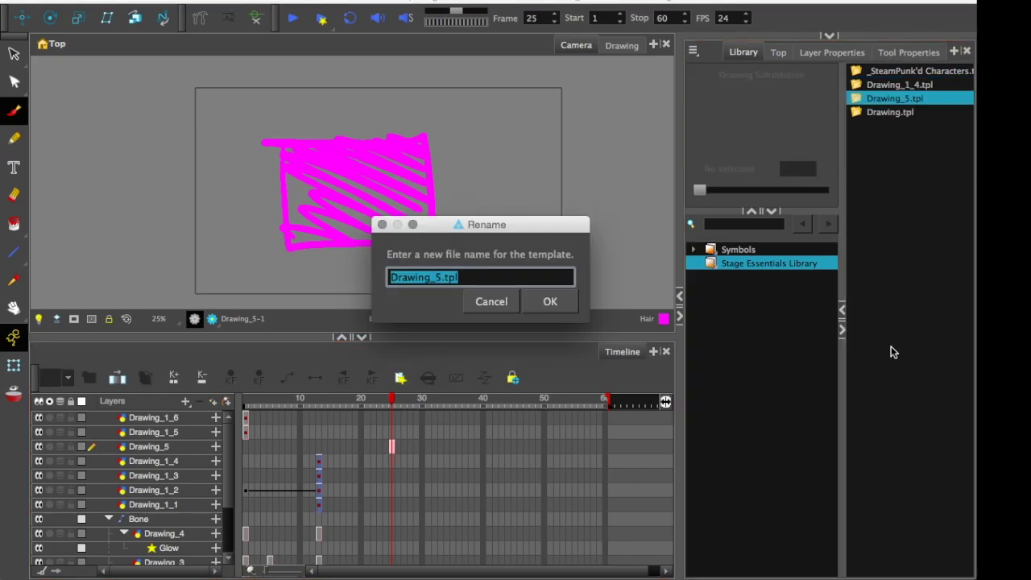
{"action": "left_click", "coordinate": [512, 300]}
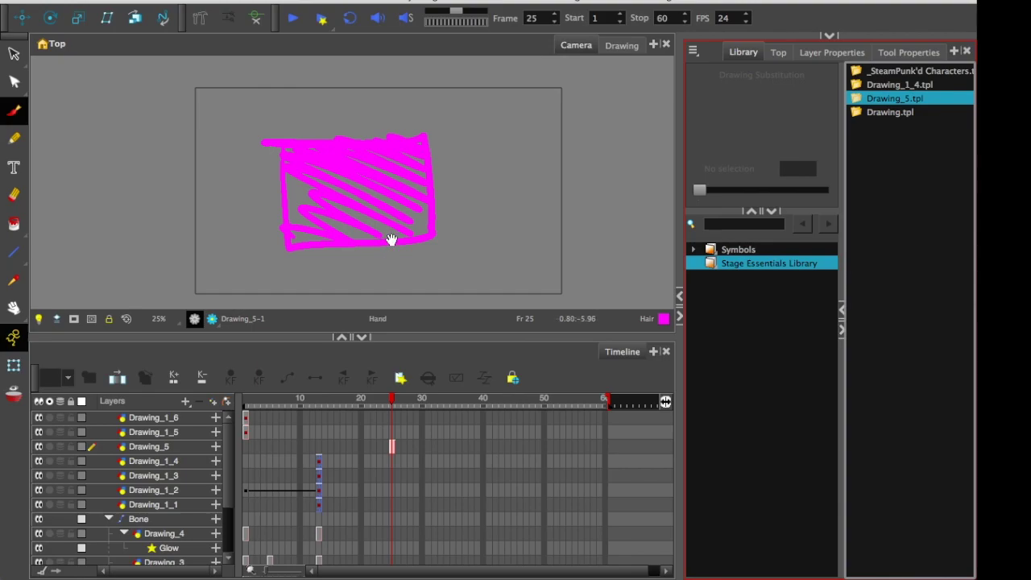
Place Drawing_5.tpl on the canvas, move its cell later in the timeline, and erase part of the scribble.
{"action": "left_click_drag", "start_coordinate": [856, 99], "coordinate": [478, 168]}
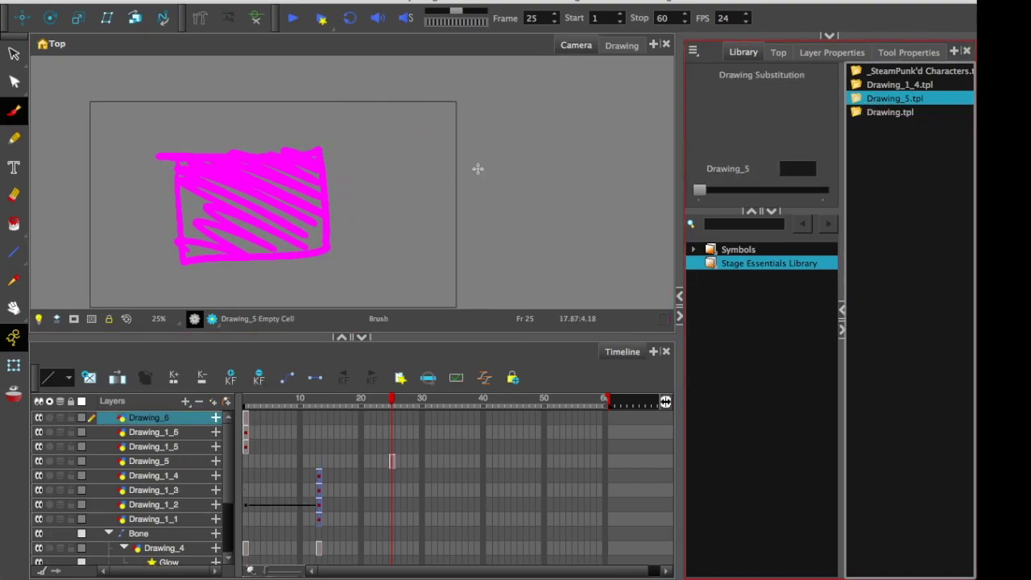
{"action": "left_click", "coordinate": [247, 418]}
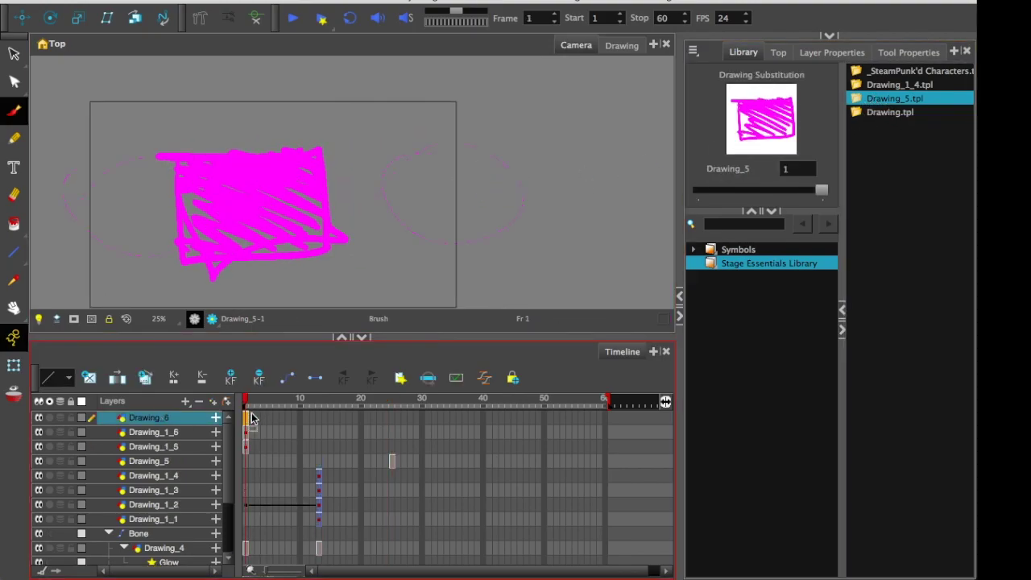
{"action": "left_click_drag", "start_coordinate": [247, 418], "coordinate": [447, 419]}
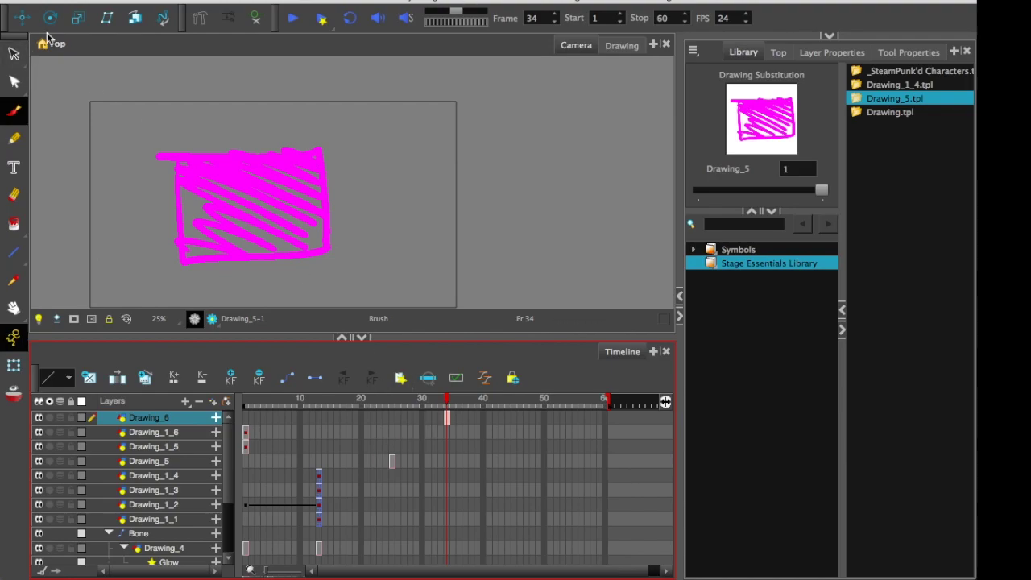
{"action": "left_click", "coordinate": [13, 194]}
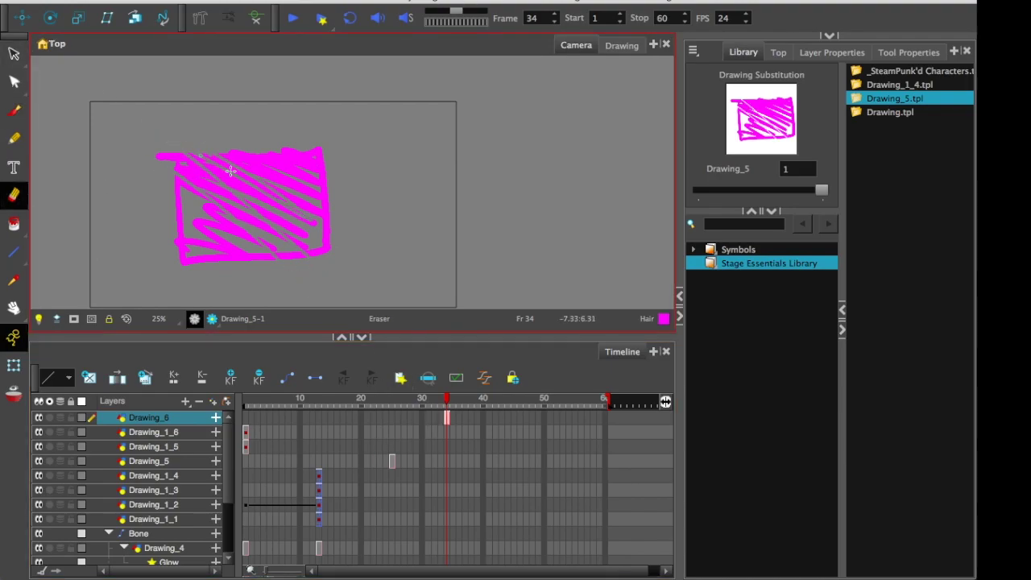
{"action": "mouse_move", "coordinate": [230, 171]}
{"action": "left_mouse_down"}
{"action": "mouse_move", "coordinate": [226, 138]}
{"action": "mouse_move", "coordinate": [202, 198]}
{"action": "left_mouse_up"}
Preview the Drawing_5.tpl and Drawing_1_4.tpl templates in the library.
{"action": "left_click", "coordinate": [391, 461]}
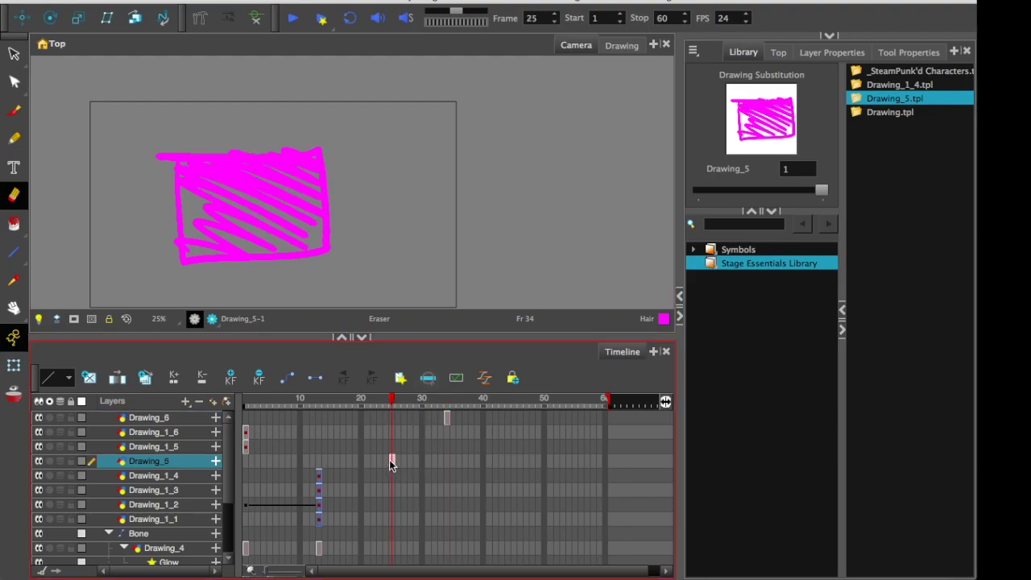
{"action": "left_click", "coordinate": [856, 98]}
{"action": "left_click", "coordinate": [863, 87]}
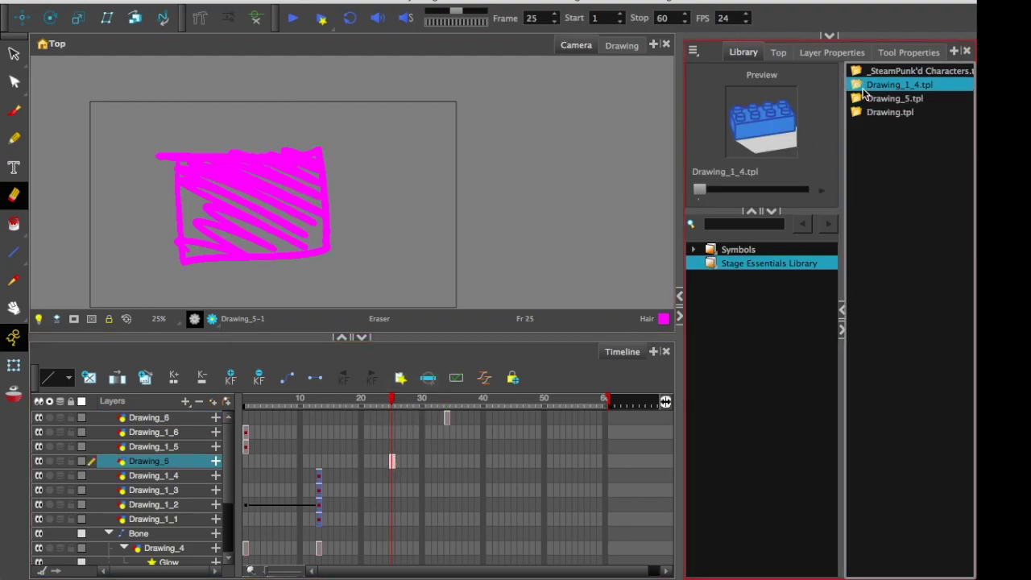
{"action": "left_click", "coordinate": [862, 98]}
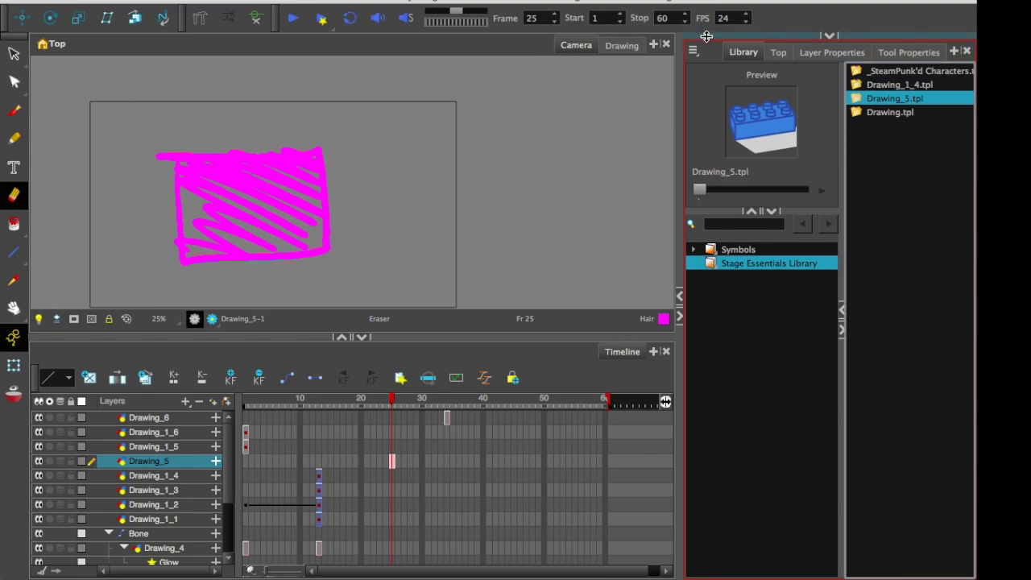
Drag the splitter down to show the Colour panel with Black, White, Red, Hair, Face and Jacket.
{"action": "left_click_drag", "start_coordinate": [705, 36], "coordinate": [779, 324]}
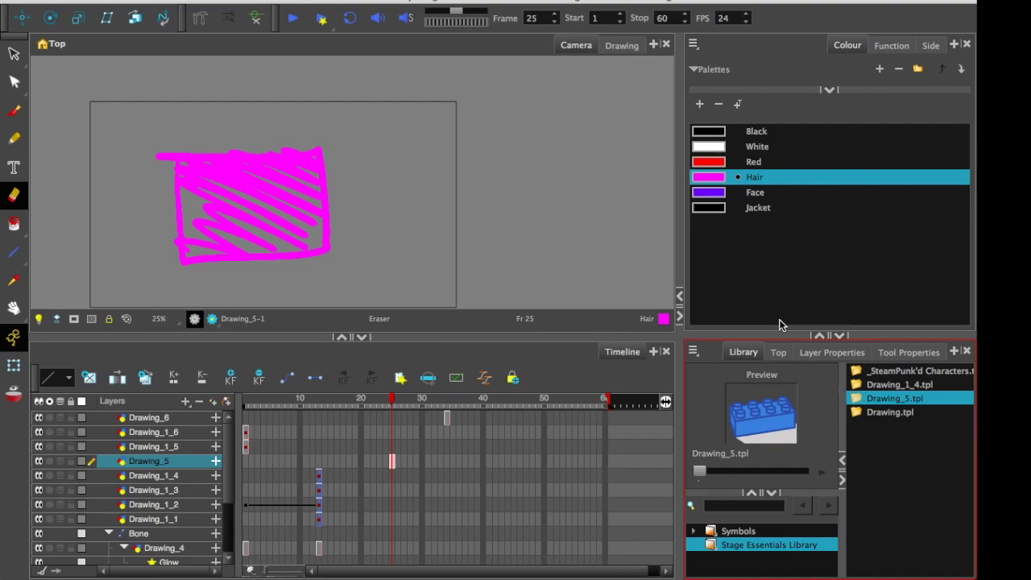
Open the Windows menu listing Camera, Colour, Drawing, Function, Library and Timeline views.
{"action": "left_click", "coordinate": [515, 1]}
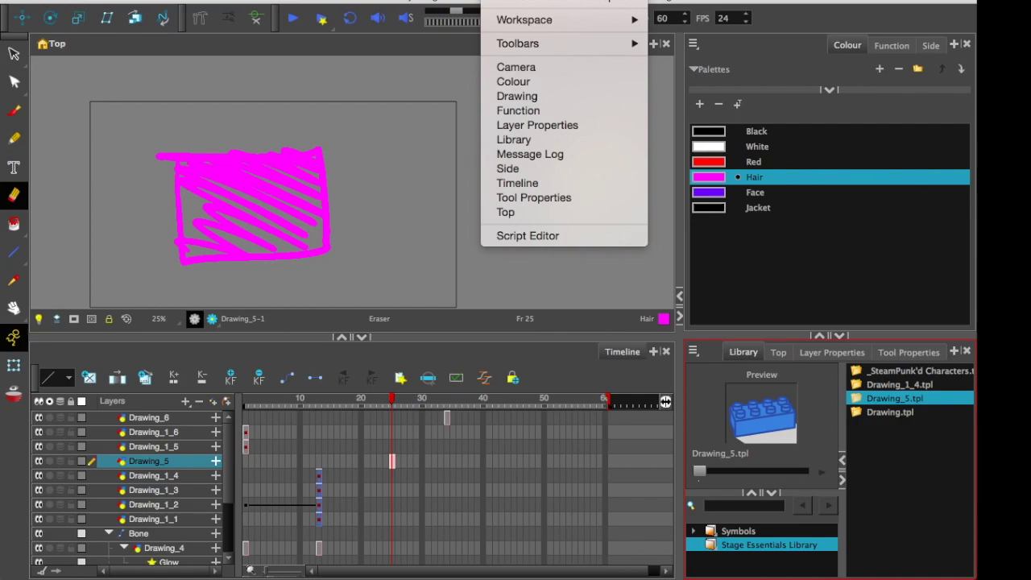